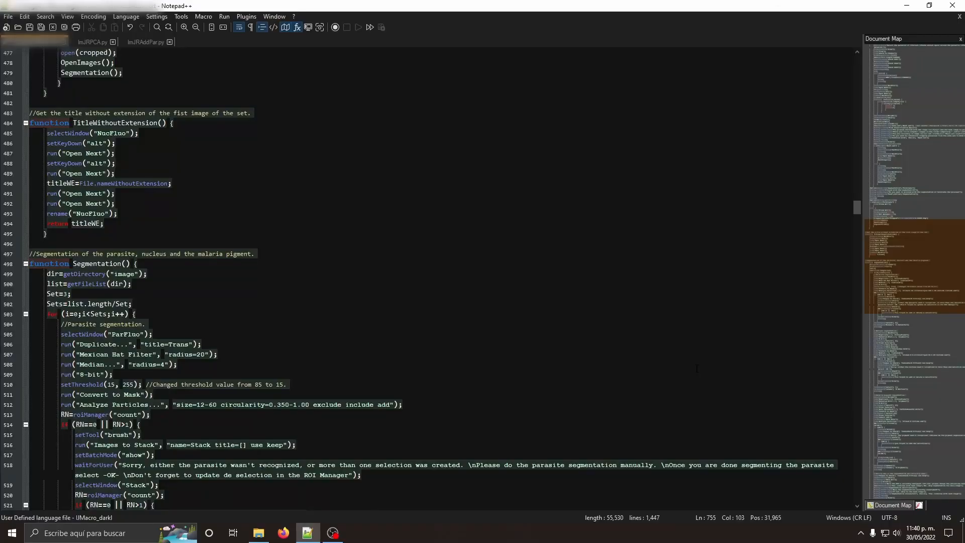
scroll(696, 368, down, 5)
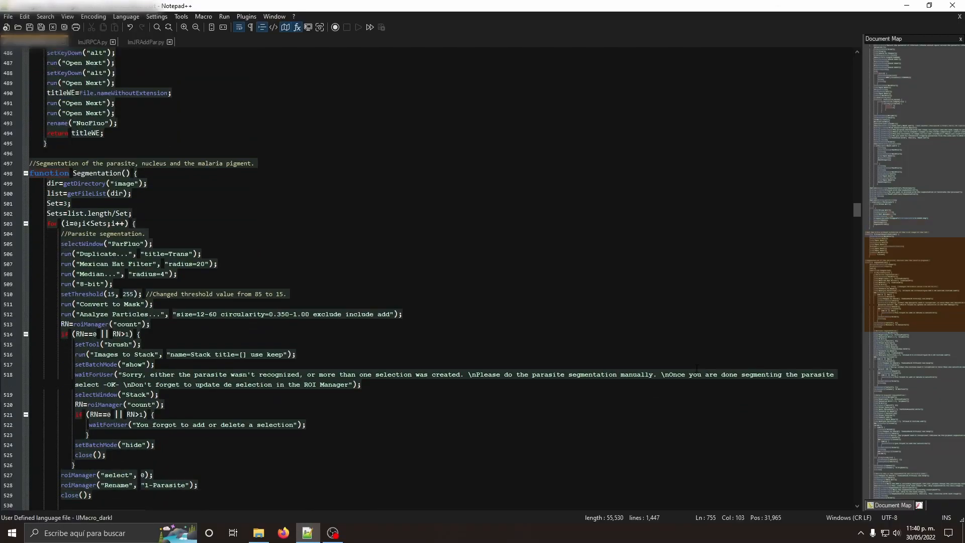
scroll(697, 369, down, 3)
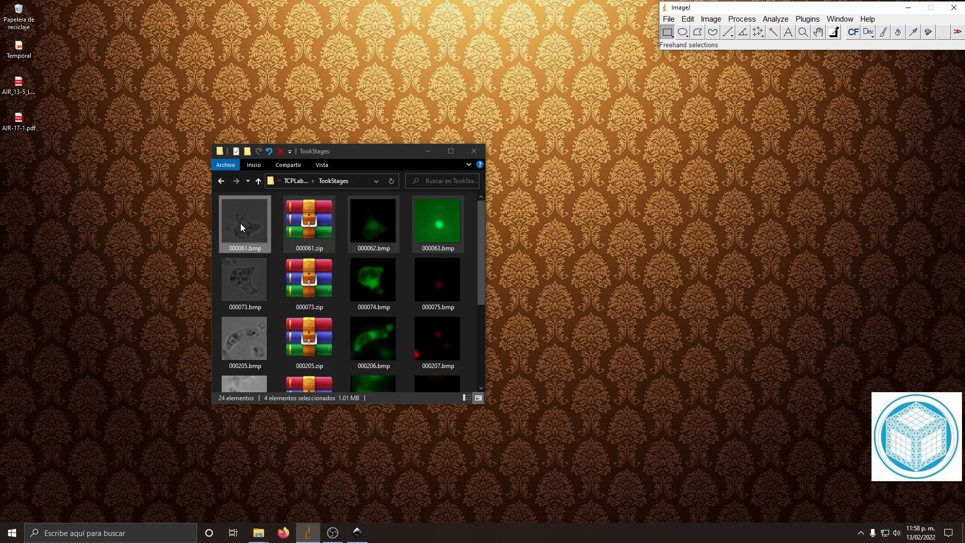
Step: Load the selected 000061.bmp, 000061.zip, 000062.bmp and 000063.bmp into ImageJ and arrange the three image windows side by side
drag(235, 224, 718, 44)
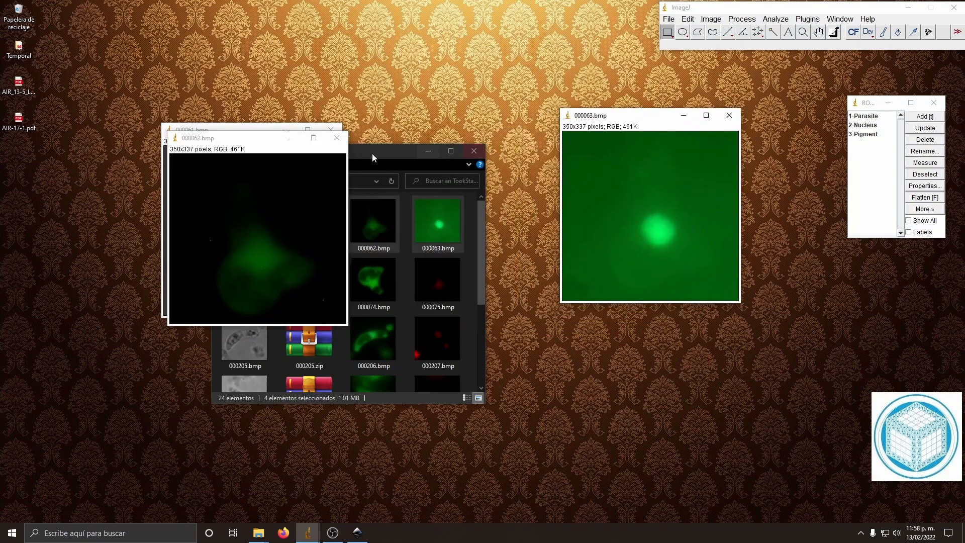
drag(245, 142, 433, 96)
drag(266, 129, 258, 90)
click(420, 94)
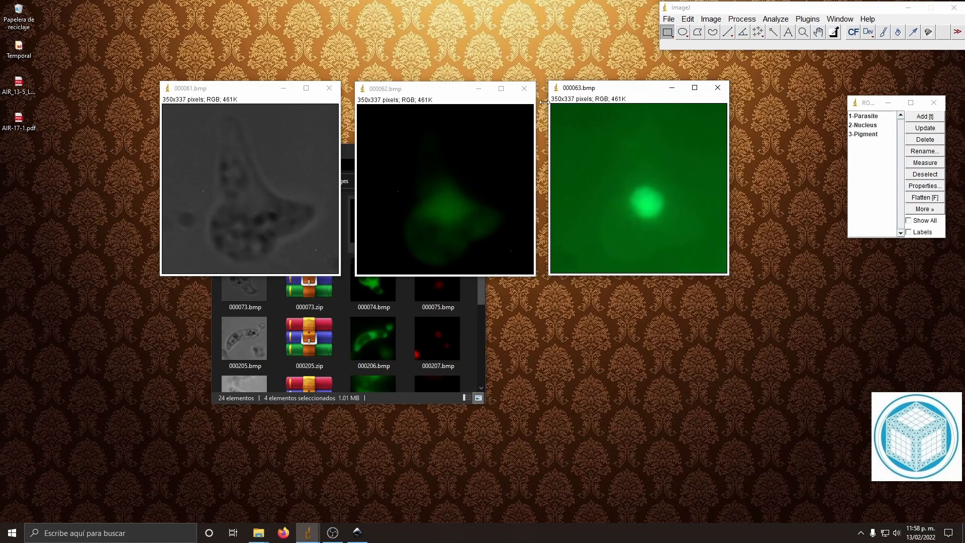
drag(640, 91, 639, 93)
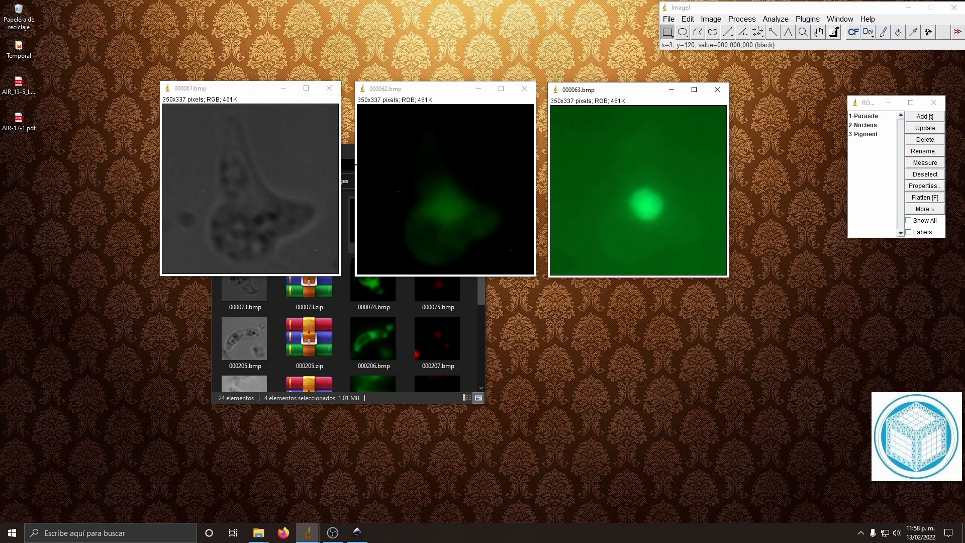
Step: Preview the Mexican Hat Filter with a radius of 20 on the 000062.bmp image
click(467, 186)
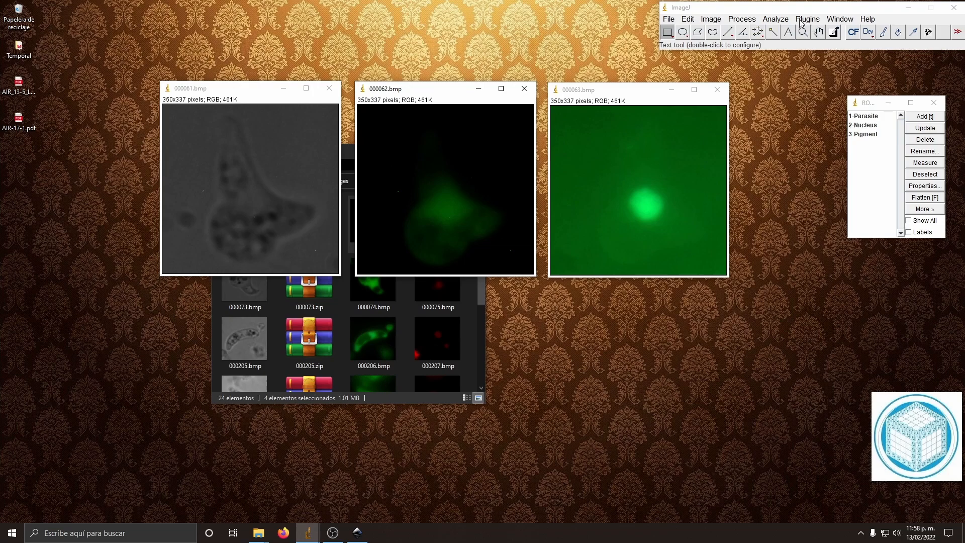
click(805, 19)
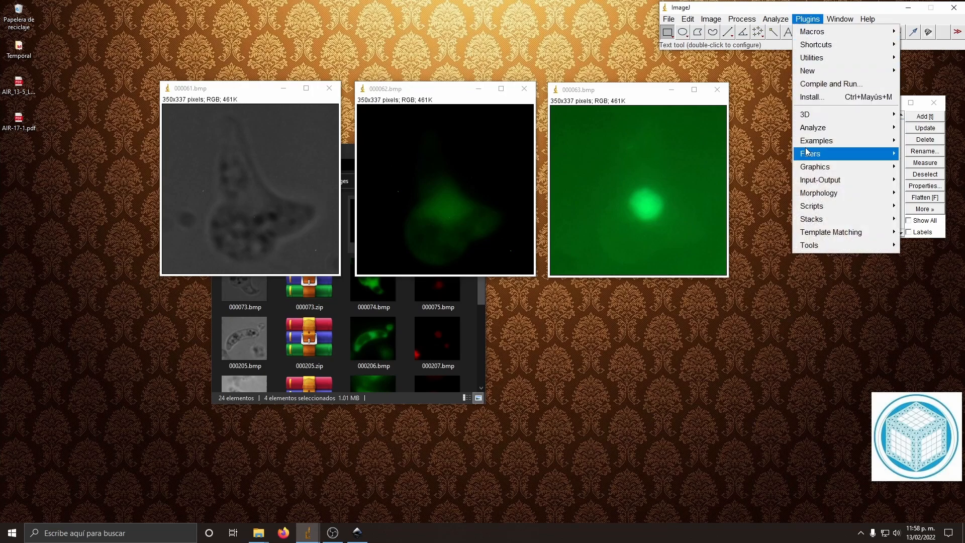
mouse_move(809, 153)
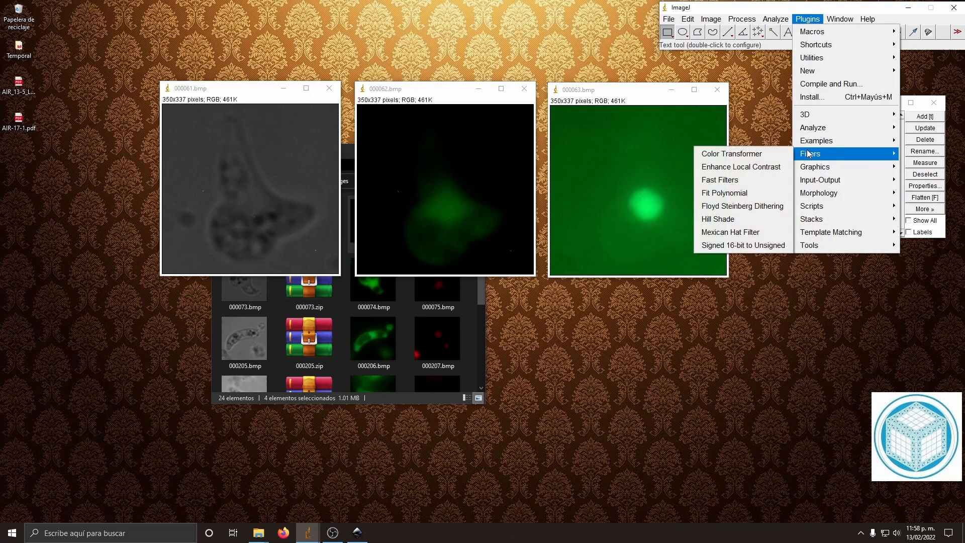
click(745, 234)
click(758, 167)
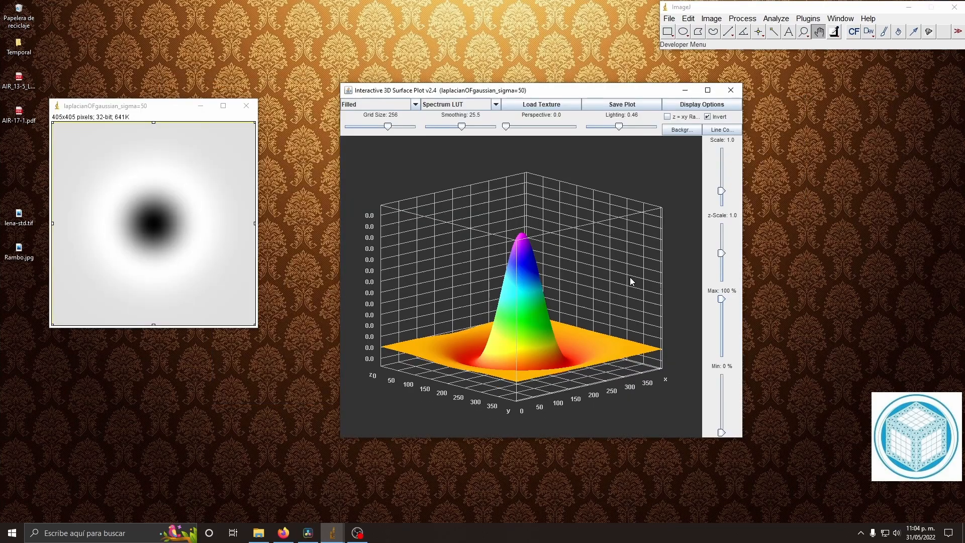
drag(629, 276, 588, 270)
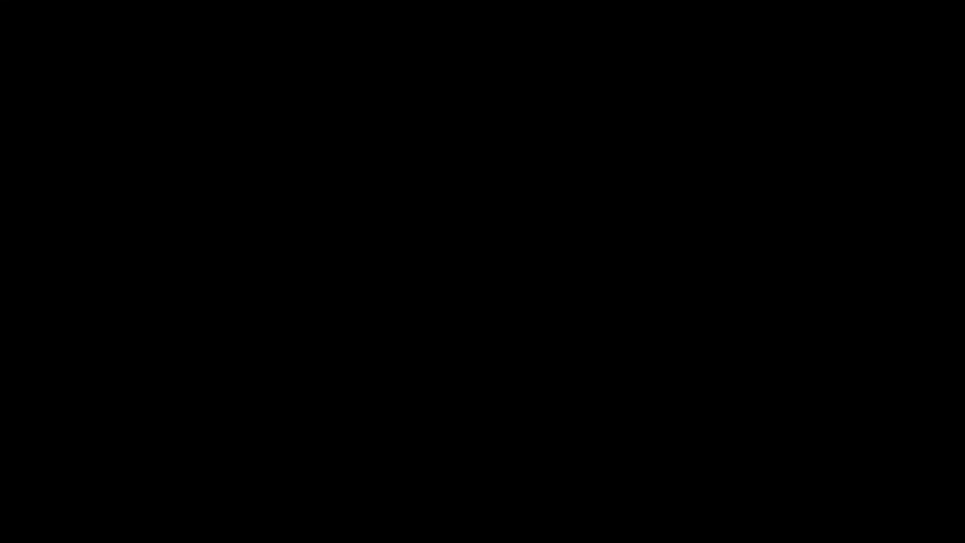
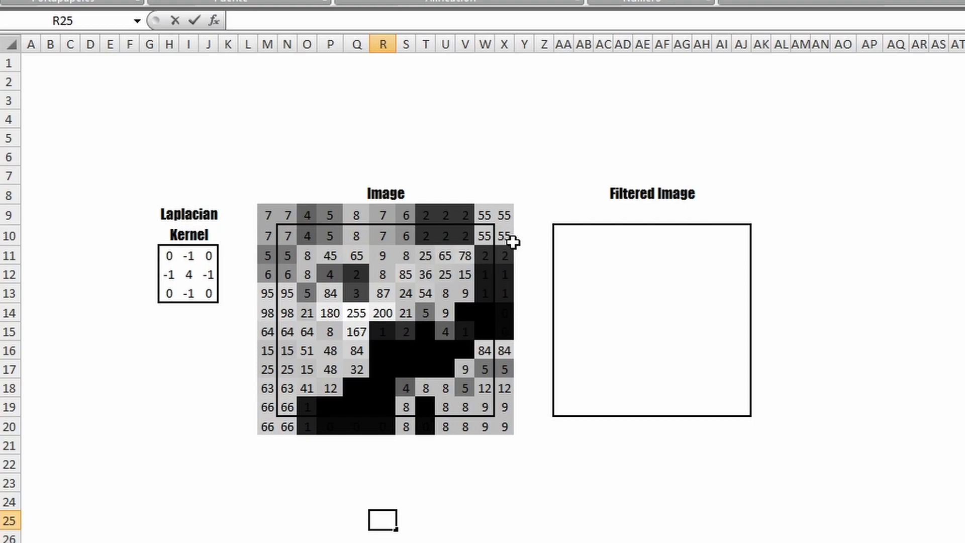
Step: Switch to Excel and build a formula in AA10 multiplying each Laplacian kernel cell by its matching image cell, from H11*M9 onward
click(564, 234)
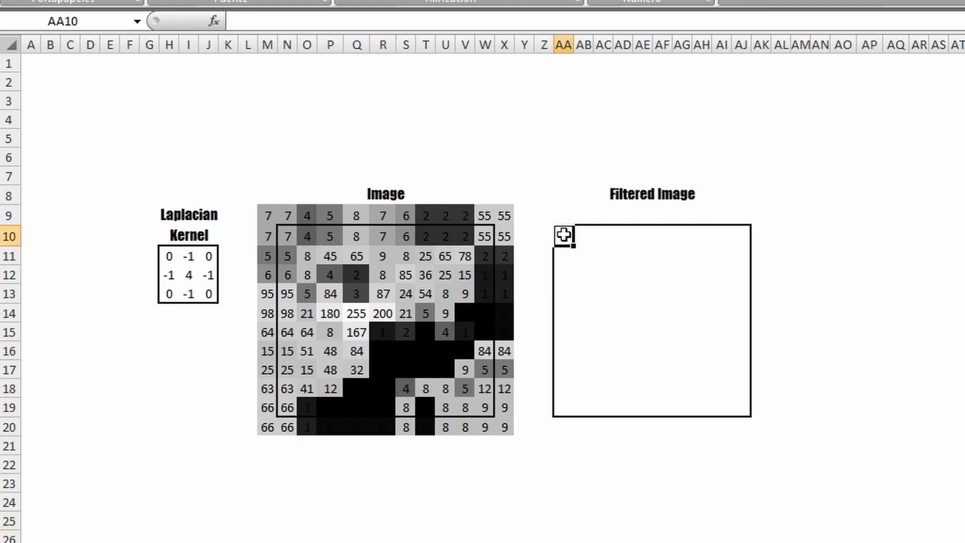
text(=)
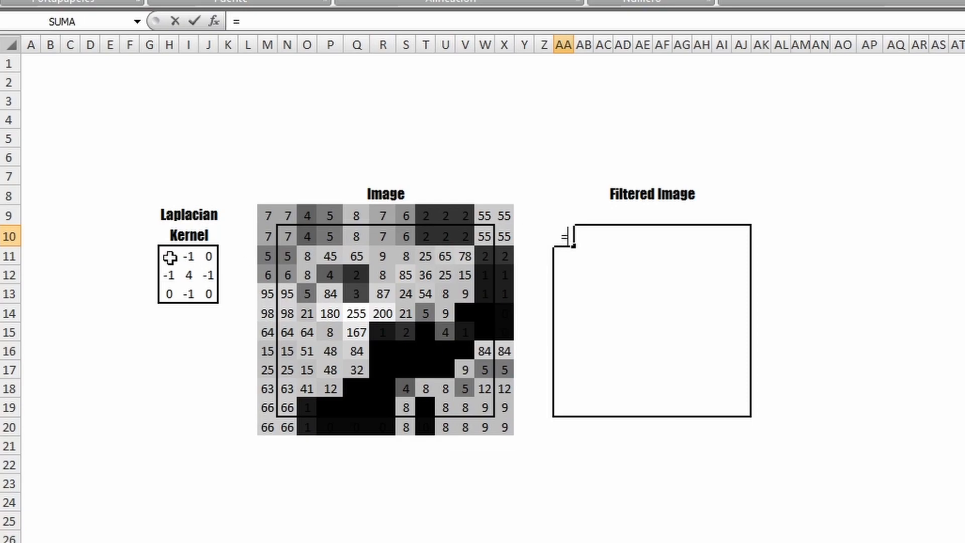
click(170, 258)
text(*)
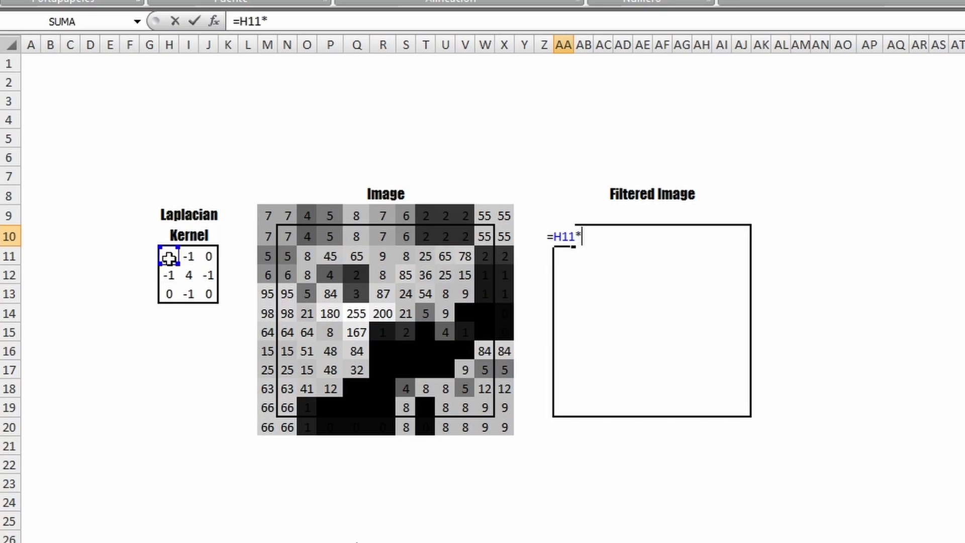
click(270, 209)
text(,)
click(191, 260)
text(*)
click(282, 216)
text(,)
click(208, 257)
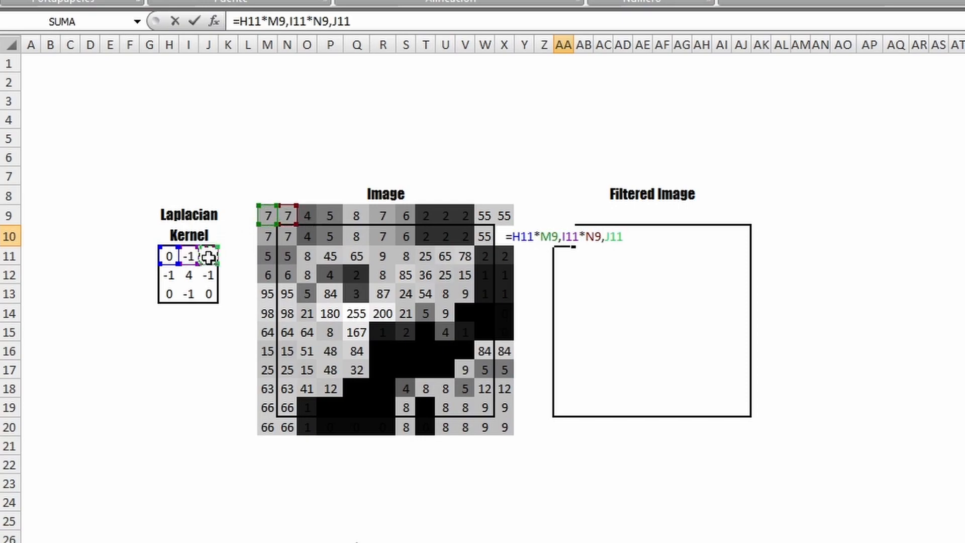
text(*)
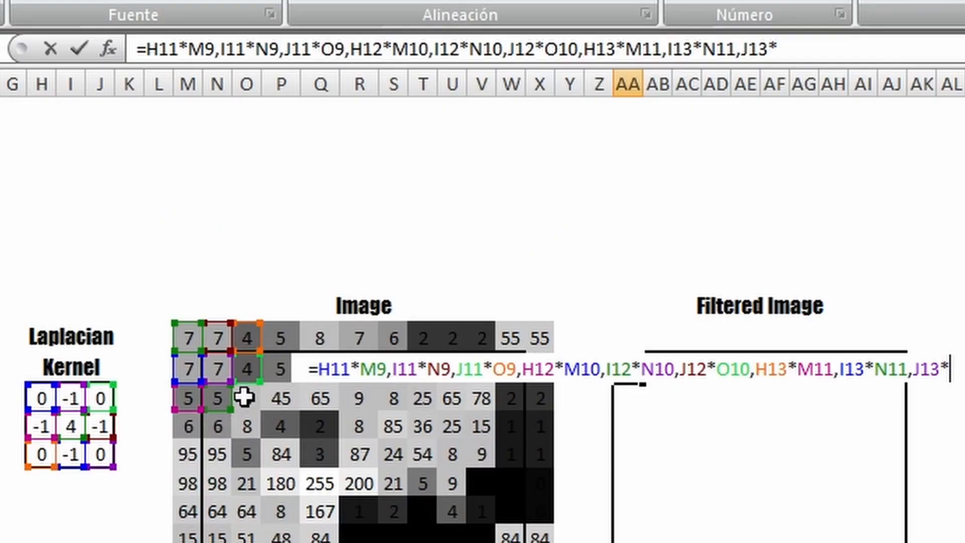
click(308, 256)
Step: Replace the commas between the products in AA10's formula with plus signs and make the kernel references $H$11 to $J$13 absolute
click(214, 56)
key(Delete)
text(+-)
key(BackSpace)
key(Right)
key(Right)
key(Right)
key(Right)
key(Right)
key(Right)
text(+)
key(Right)
key(Right)
key(Right)
key(Right)
key(Right)
key(Right)
text(+)
key(Right)
key(Right)
key(Right)
key(Right)
key(Right)
key(Right)
key(Right)
key(Delete)
text(+)
key(Right)
key(Right)
key(Right)
key(Right)
key(Right)
key(Right)
key(Right)
key(Delete)
text(+)
key(Right)
key(Right)
key(Right)
key(Right)
key(Right)
key(Right)
key(Right)
key(Delete)
text(+)
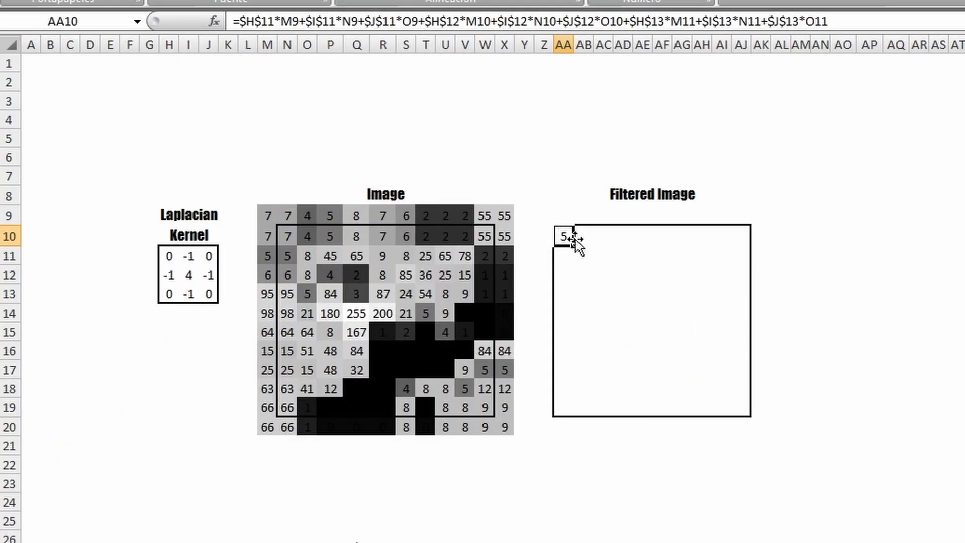
Step: Fill the AA10 formula across the Filtered Image area AA10:AJ19 and widen columns AA to AJ to fit the values
drag(574, 248, 738, 410)
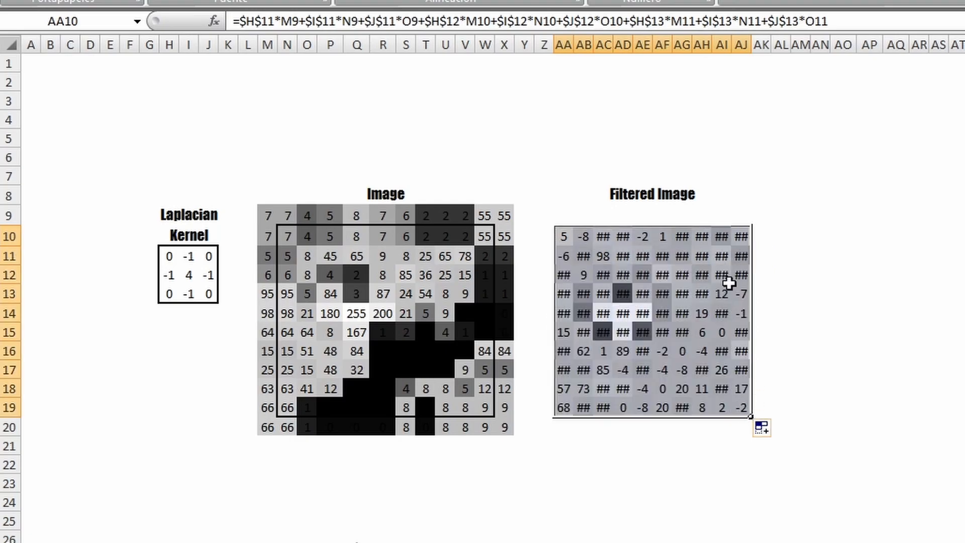
drag(563, 45, 704, 44)
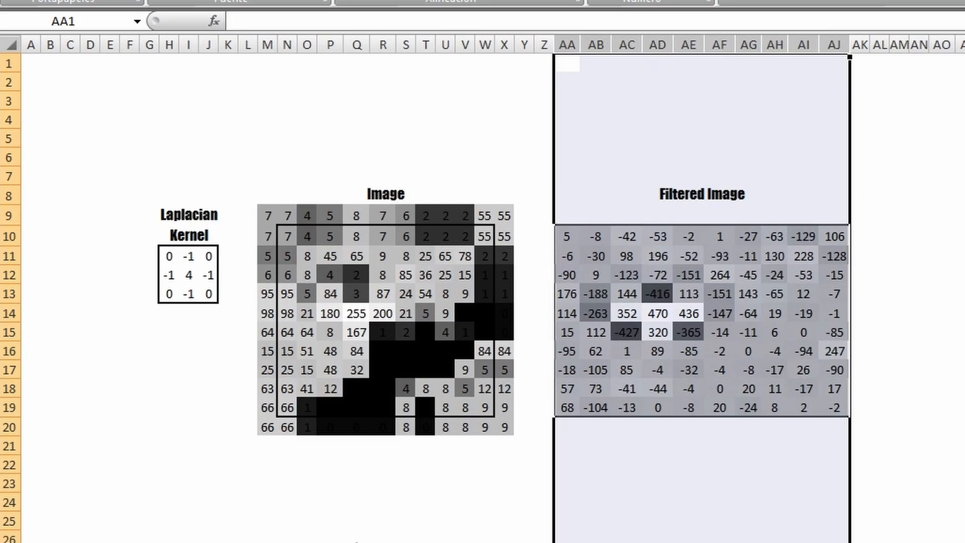
click(964, 314)
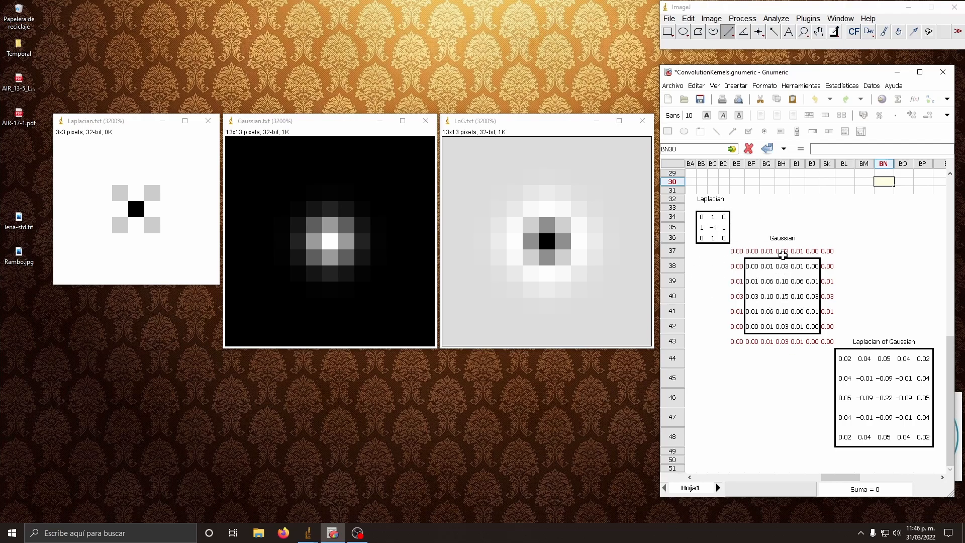
Step: Inspect Gnumeric's Laplacian of Gaussian formula in BL44, and in ImageJ convolve Gaussian.txt with Laplacian.txt using Convolution 3D, placing the output beside LoG.txt
click(840, 359)
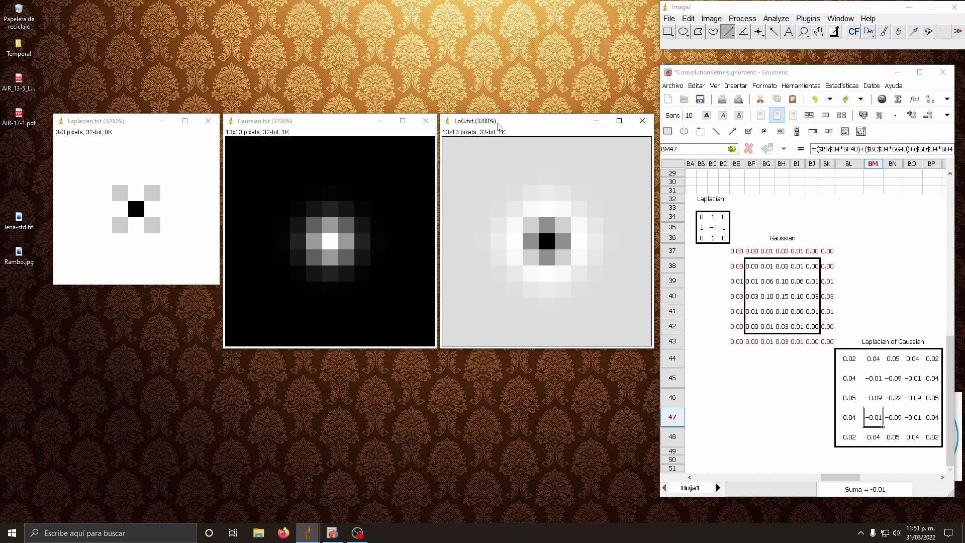
click(808, 18)
click(817, 203)
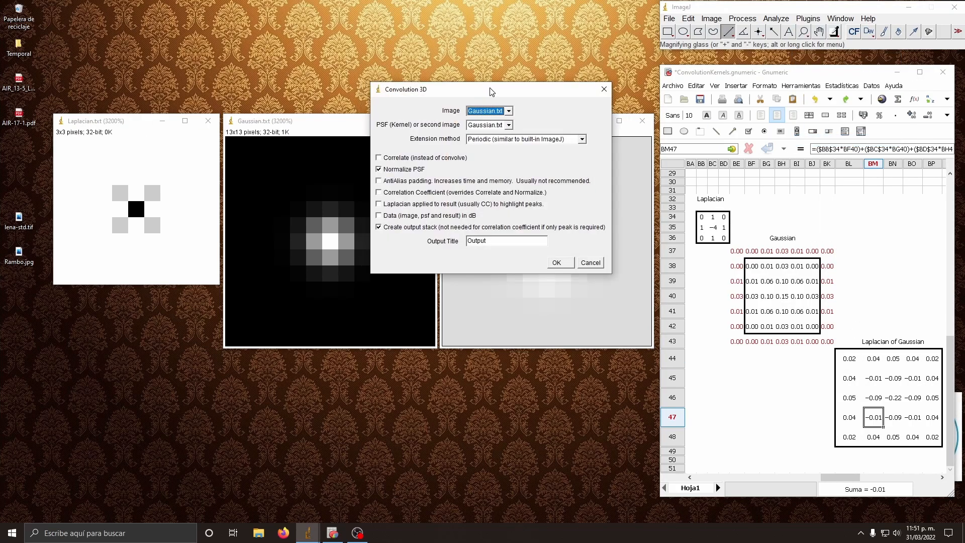
click(725, 95)
click(701, 103)
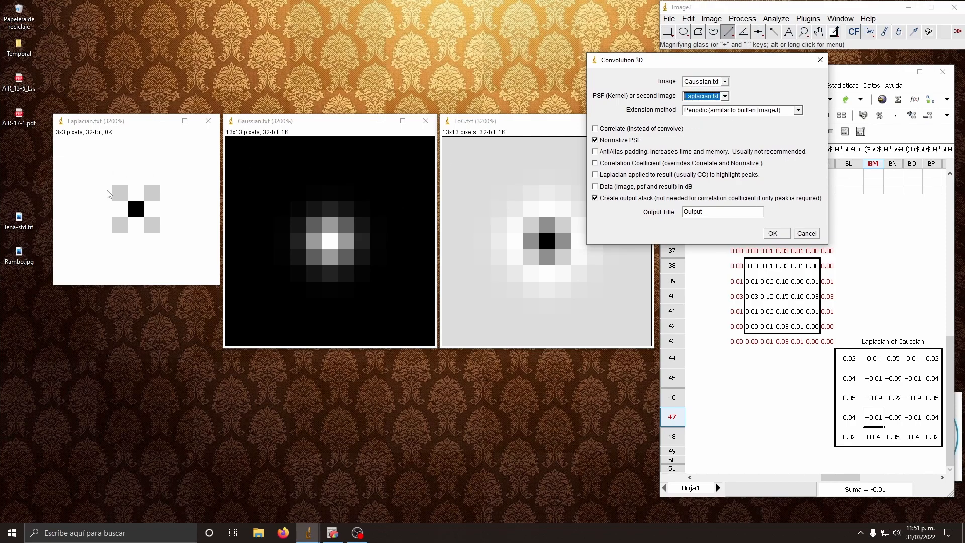
click(773, 232)
drag(248, 6, 732, 130)
Step: Draw horizontal lines across the centres of the Gaussian and LoG images and plot their intensity profiles
drag(228, 238, 651, 243)
key(ctrl+k)
click(776, 18)
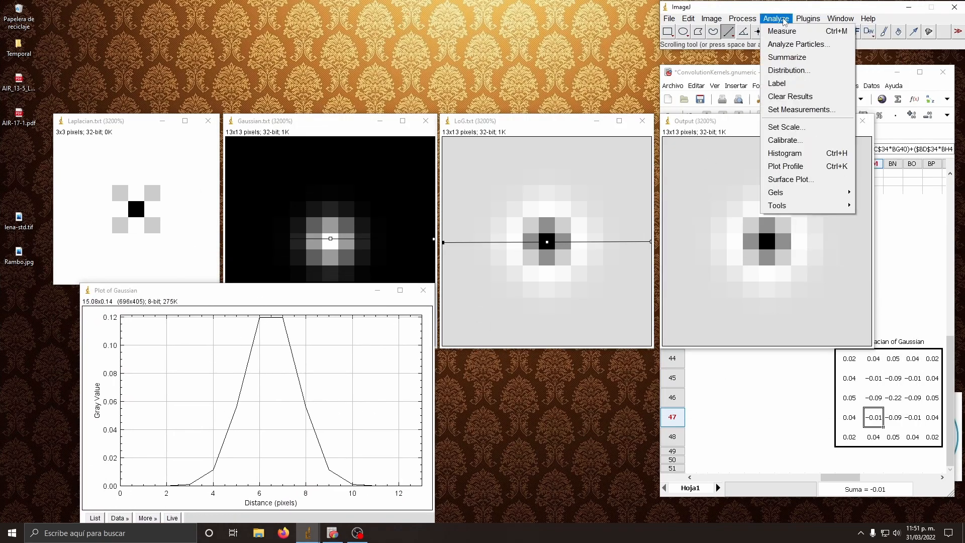
click(784, 167)
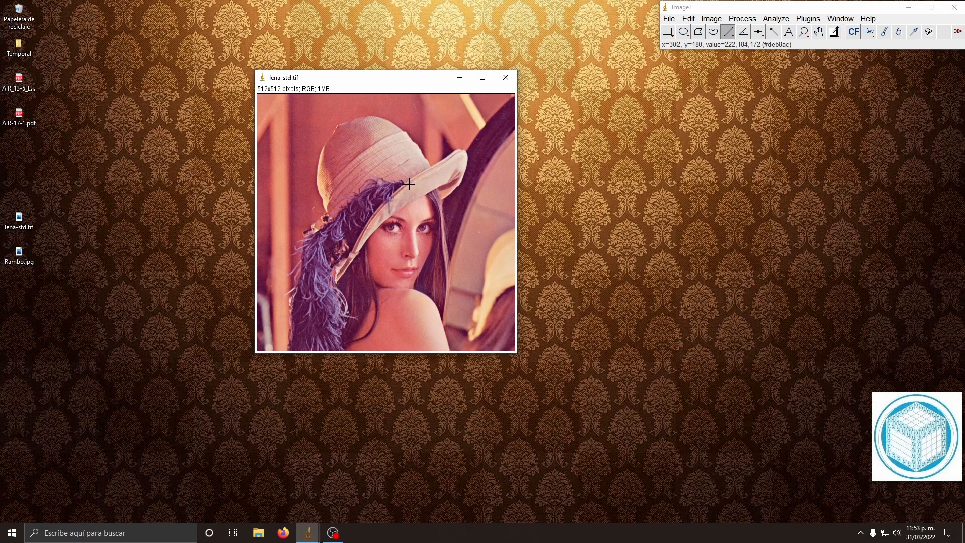
Step: Close lena-std.tif, open Rambo.jpg in ImageJ instead and place its window at the start of the workspace
click(506, 78)
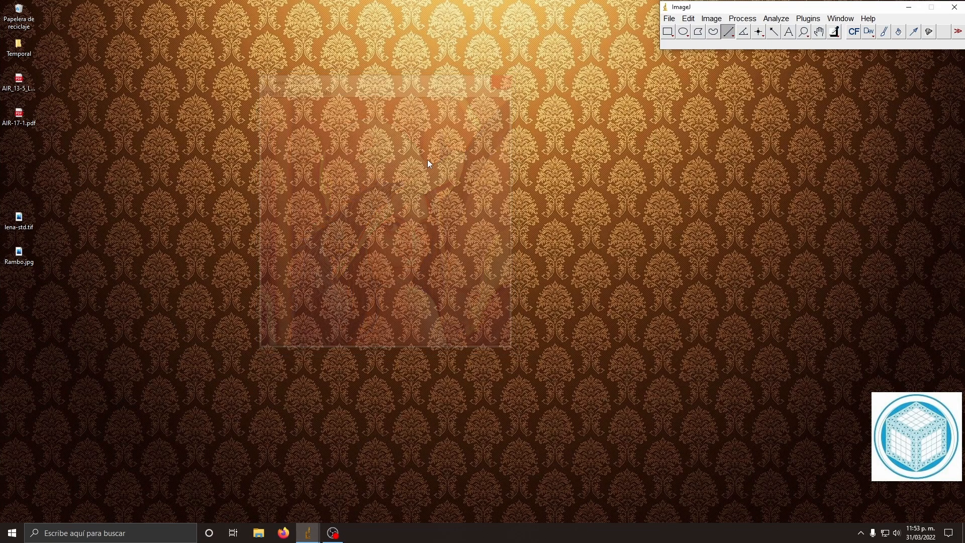
drag(37, 254, 686, 46)
drag(327, 80, 120, 83)
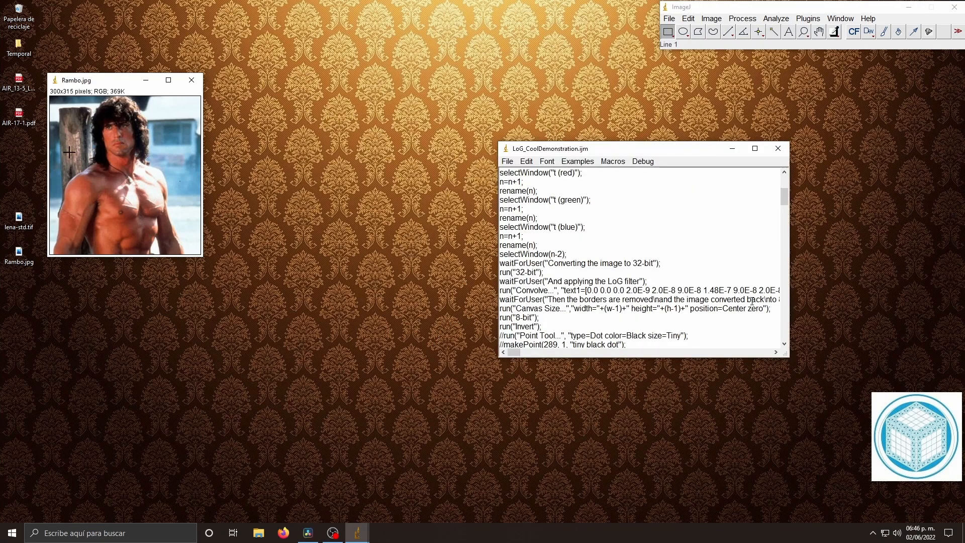
Step: Review the filtering code in LoG_CoolDemonstration.ijm and run the macro on Rambo.jpg
scroll(752, 301, down, 6)
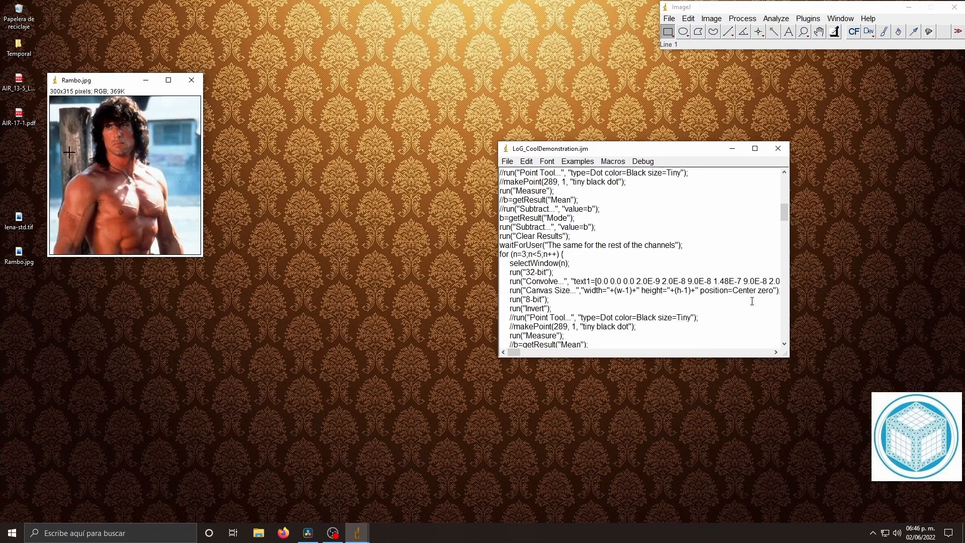
scroll(752, 301, down, 10)
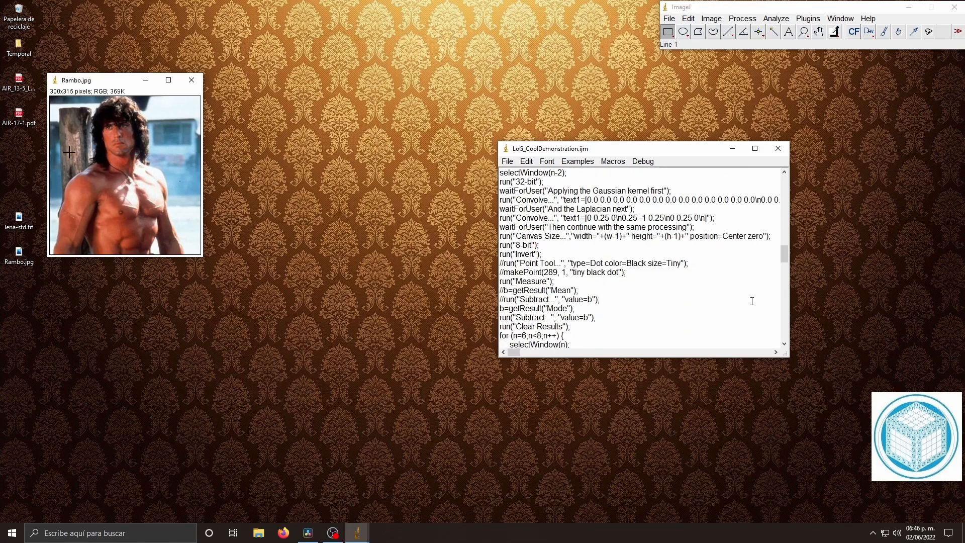
scroll(752, 300, down, 5)
scroll(749, 301, down, 4)
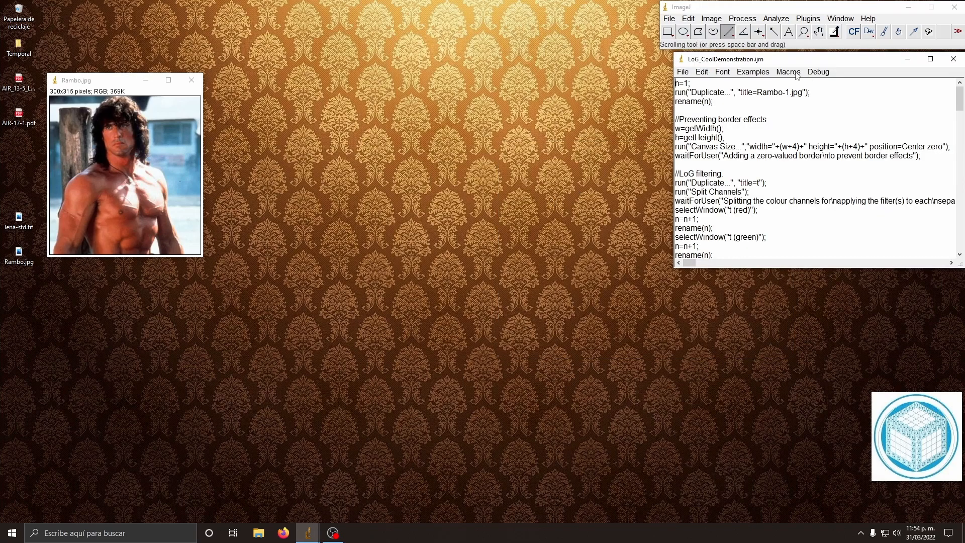
click(796, 71)
click(801, 87)
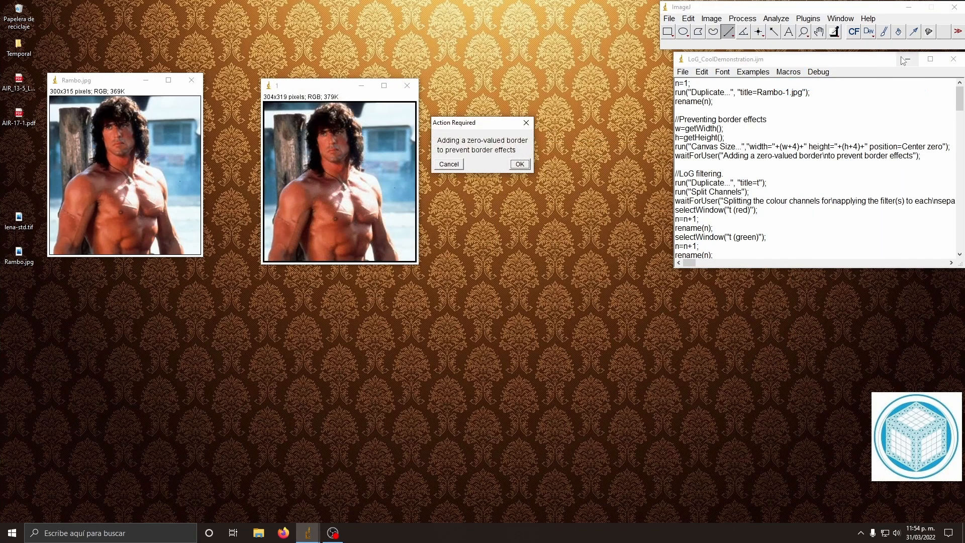
Step: Minimize the macro window, place the bordered copy beside Rambo.jpg and continue the macro past the zero-valued border stage
click(908, 59)
drag(461, 128, 468, 363)
drag(310, 89, 262, 83)
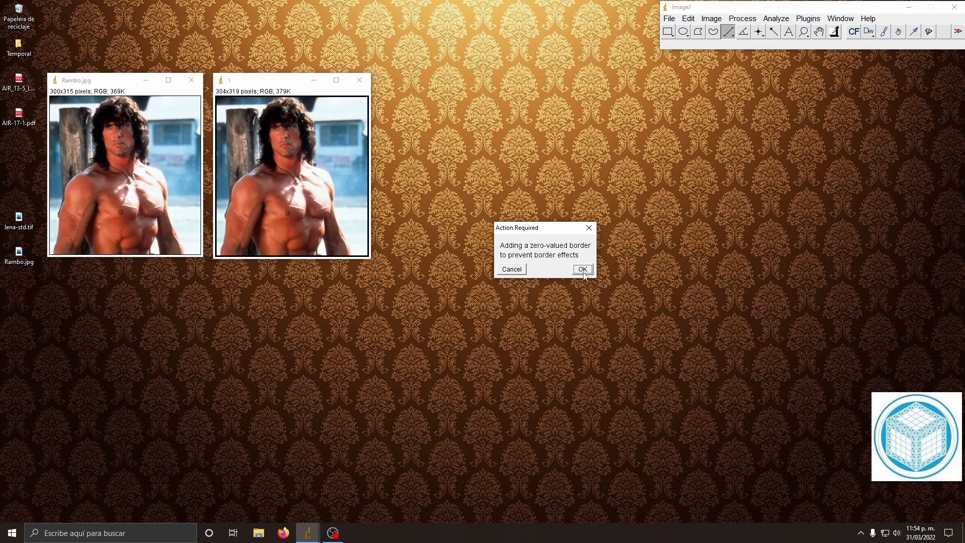
click(582, 270)
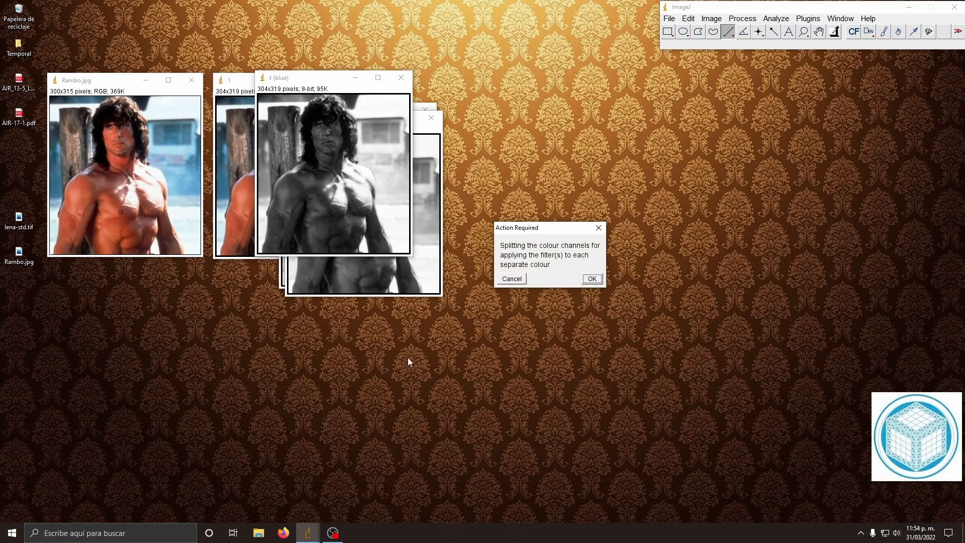
Step: Arrange the split red, green and blue channel images in a row beside the bordered copy, with the macro message below them
drag(548, 230, 464, 400)
drag(280, 82, 689, 92)
drag(335, 122, 553, 94)
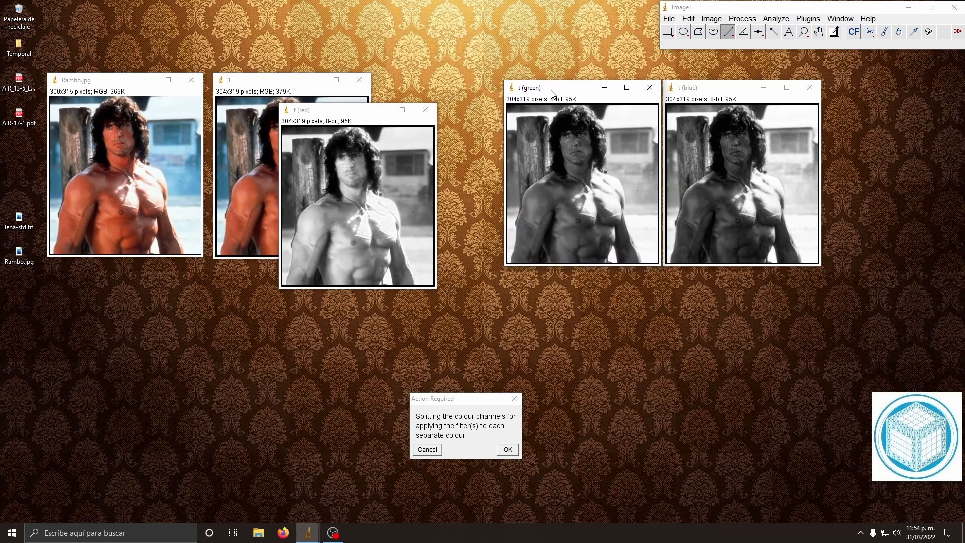
drag(333, 107, 427, 77)
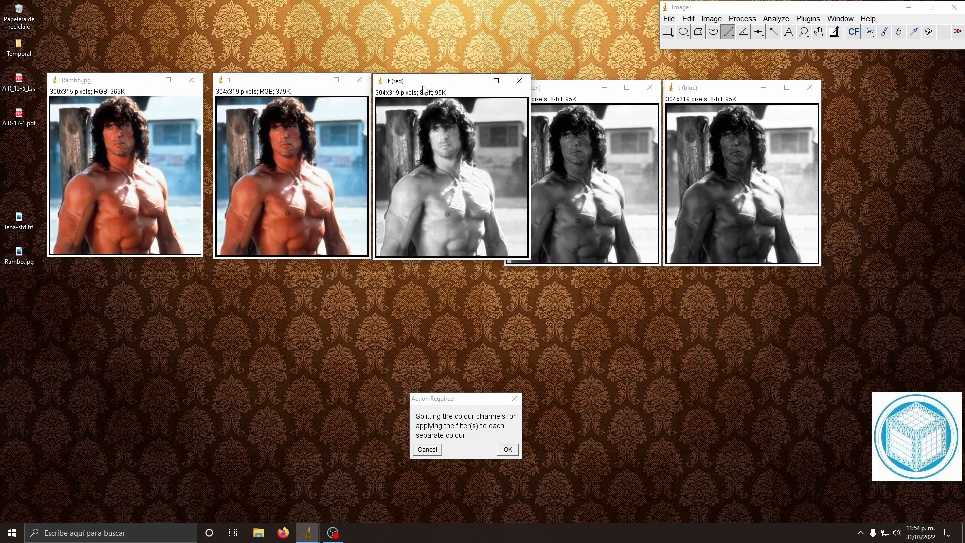
drag(561, 91, 591, 84)
drag(719, 88, 750, 81)
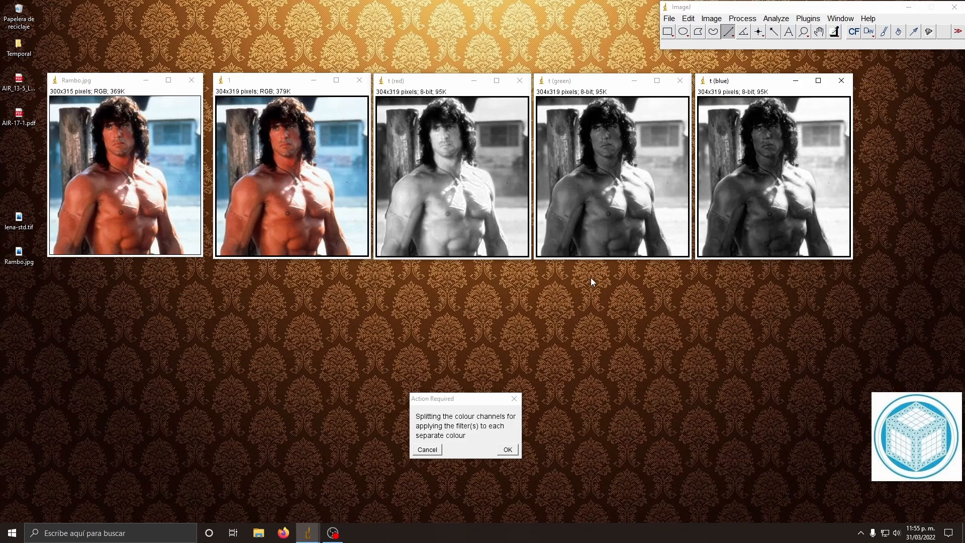
Step: Continue the macro through the channel filtering, the channel merge and the repetition with separate filters in different order
key(Return)
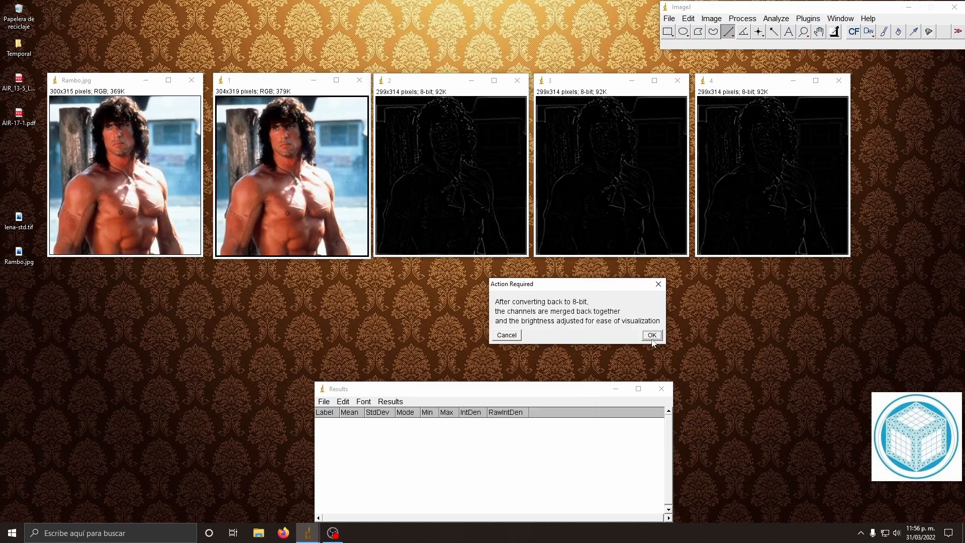
click(652, 336)
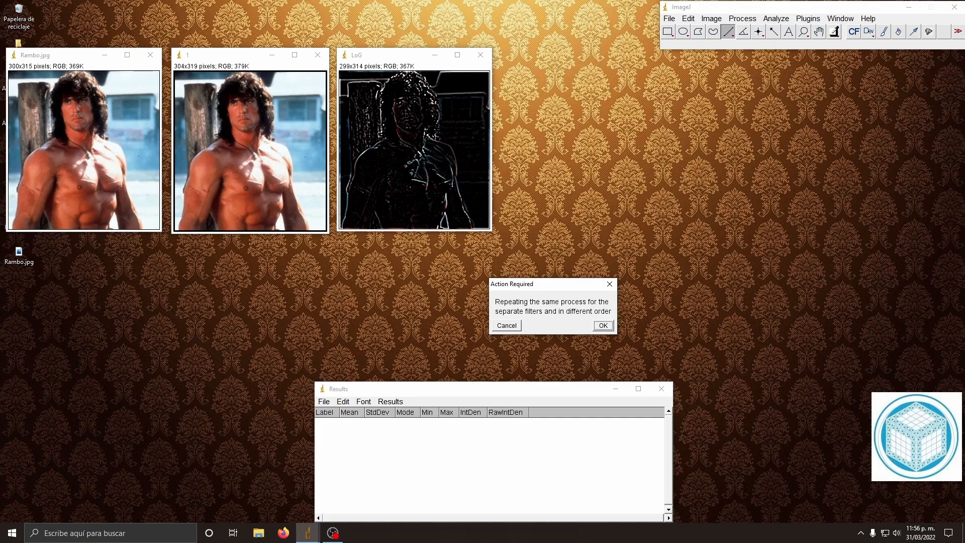
click(603, 326)
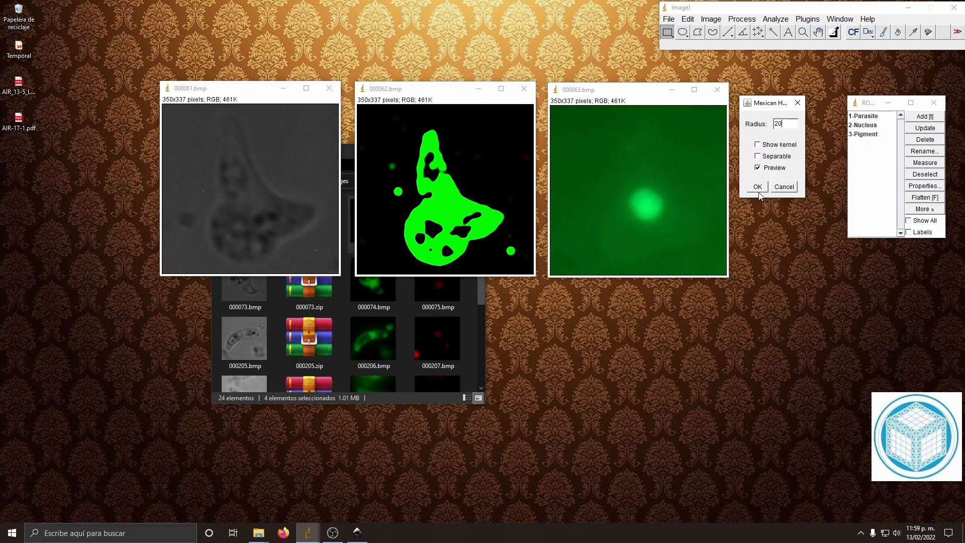
click(758, 187)
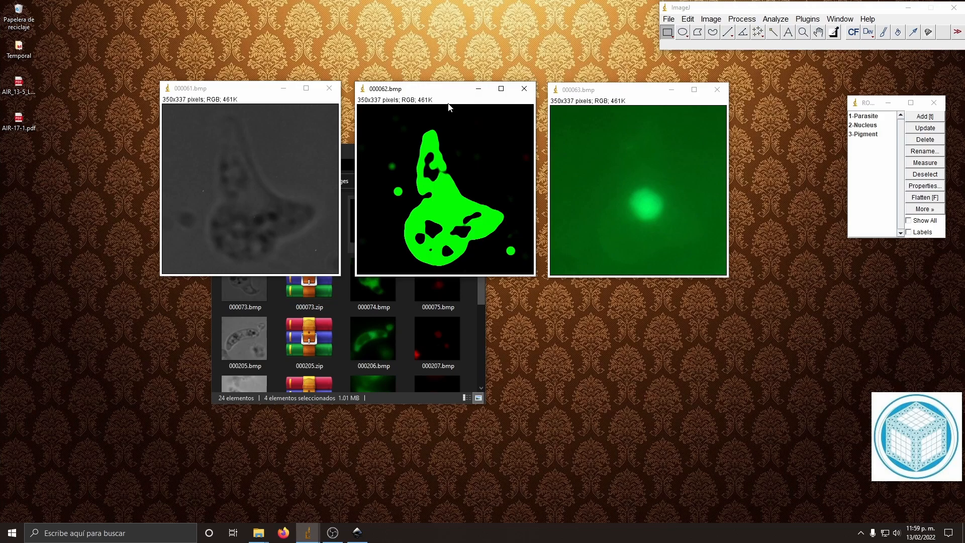
Step: Convert the filtered 000062.bmp image to 8-bit
click(712, 20)
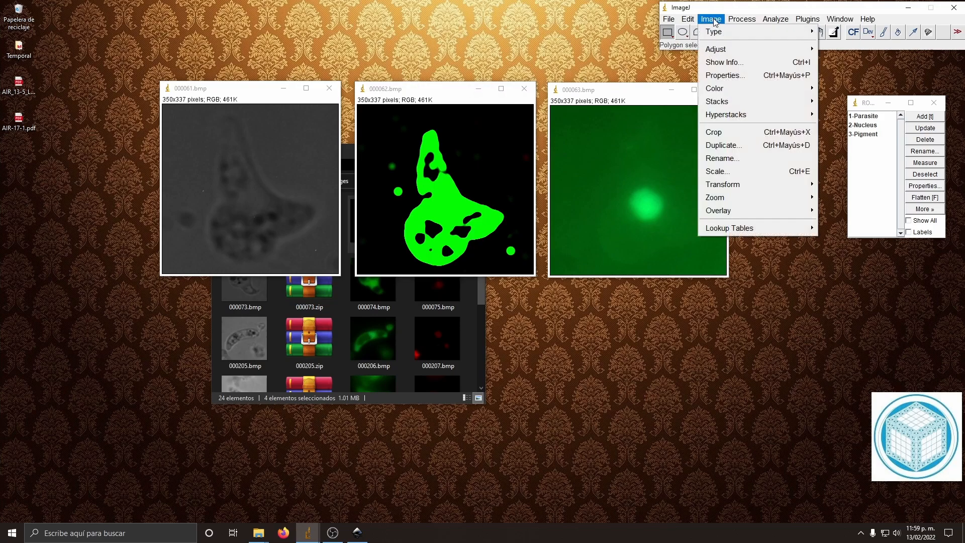
mouse_move(713, 32)
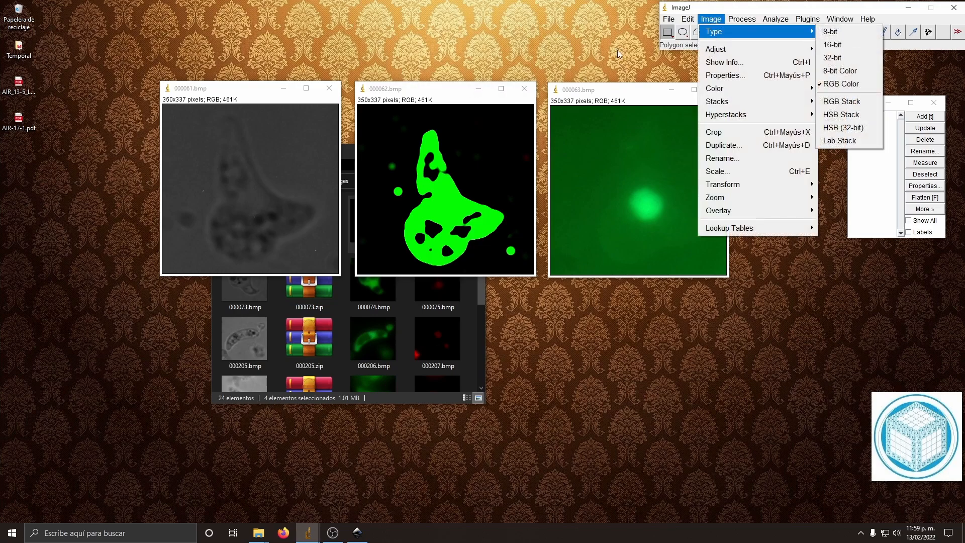
click(831, 31)
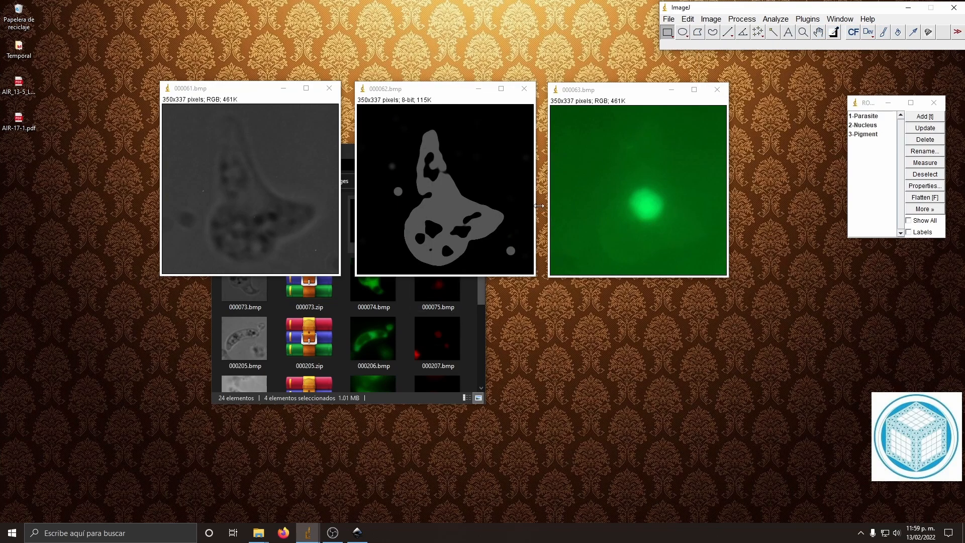
Step: Apply the 1-Parasite region to 000061.bmp and clear everything outside it
click(249, 92)
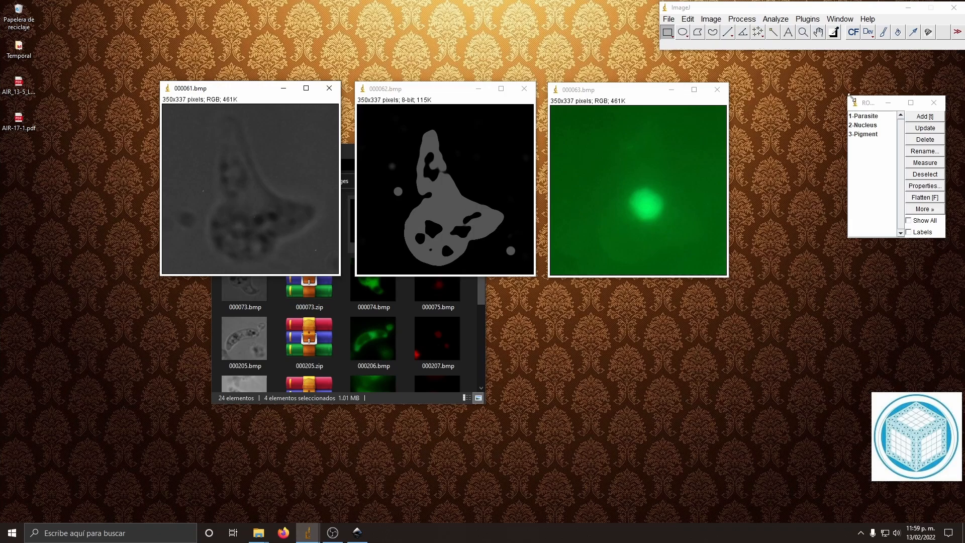
click(880, 117)
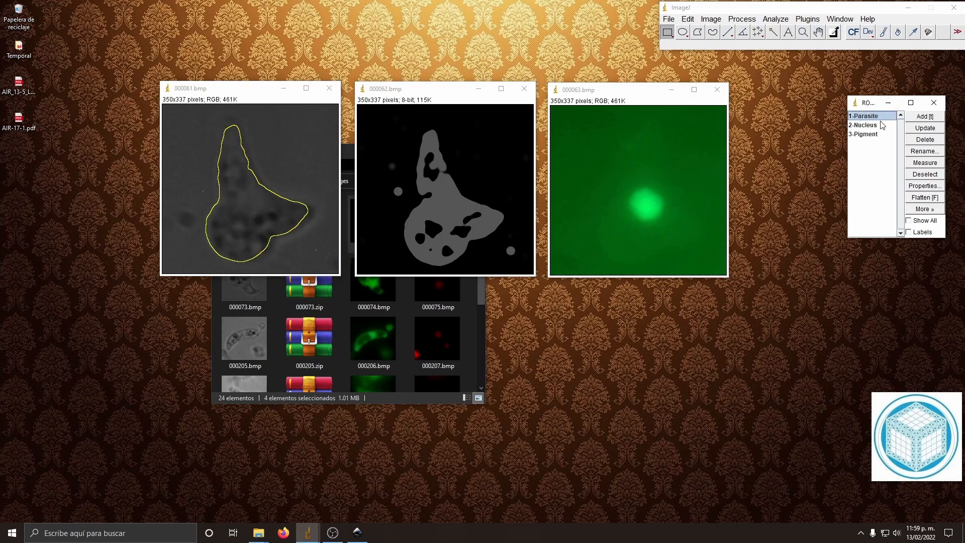
click(668, 19)
mouse_move(687, 19)
click(709, 132)
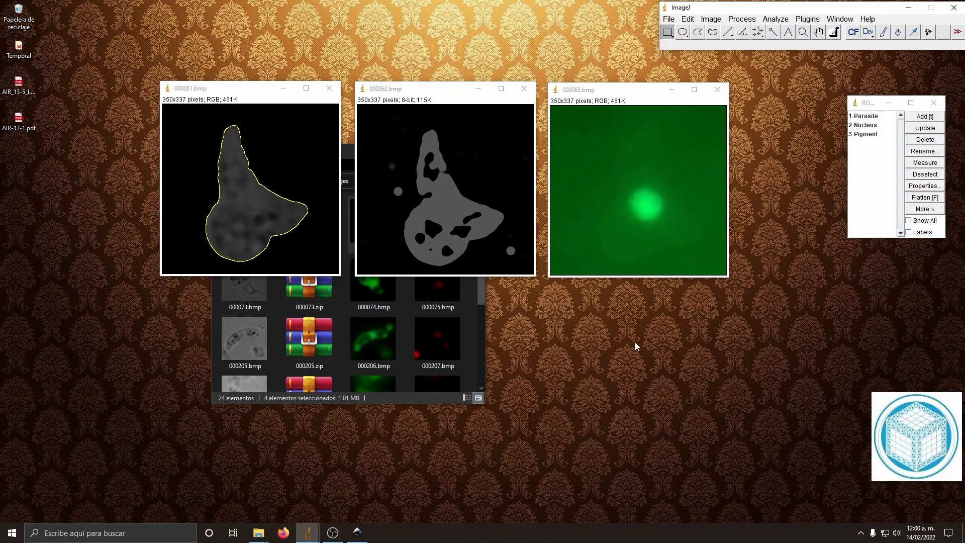
Step: Convert 000061.bmp to 8-bit and open its threshold adjustment, placing the dialog clear of the images
click(711, 20)
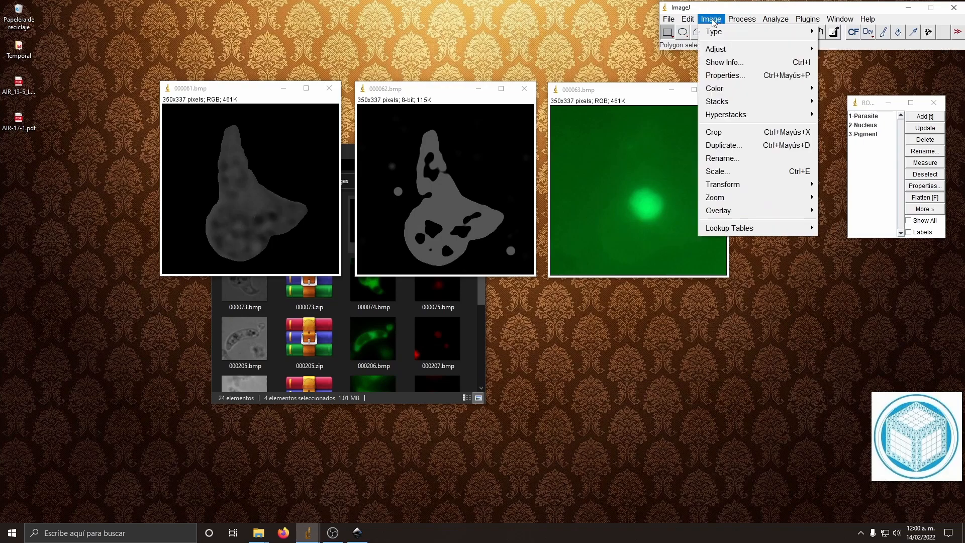
click(828, 33)
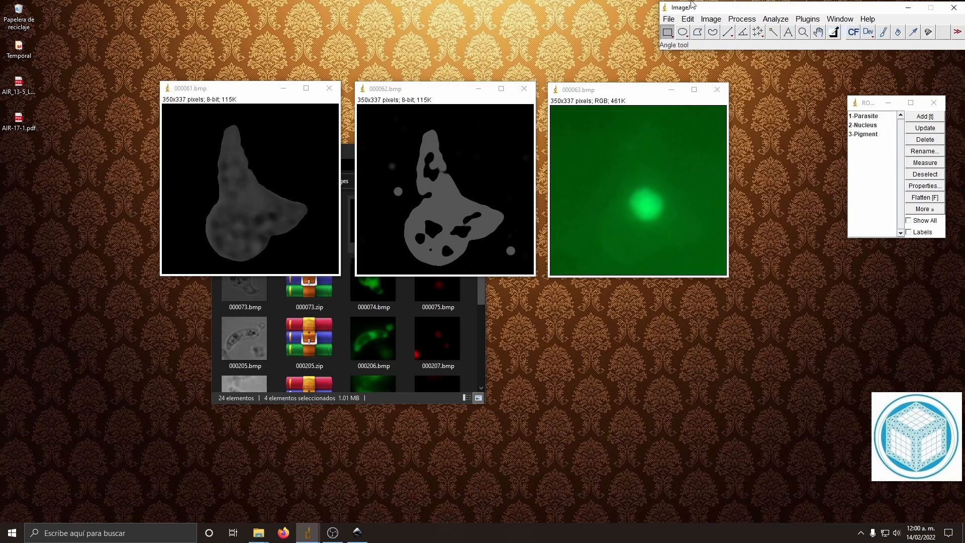
click(708, 22)
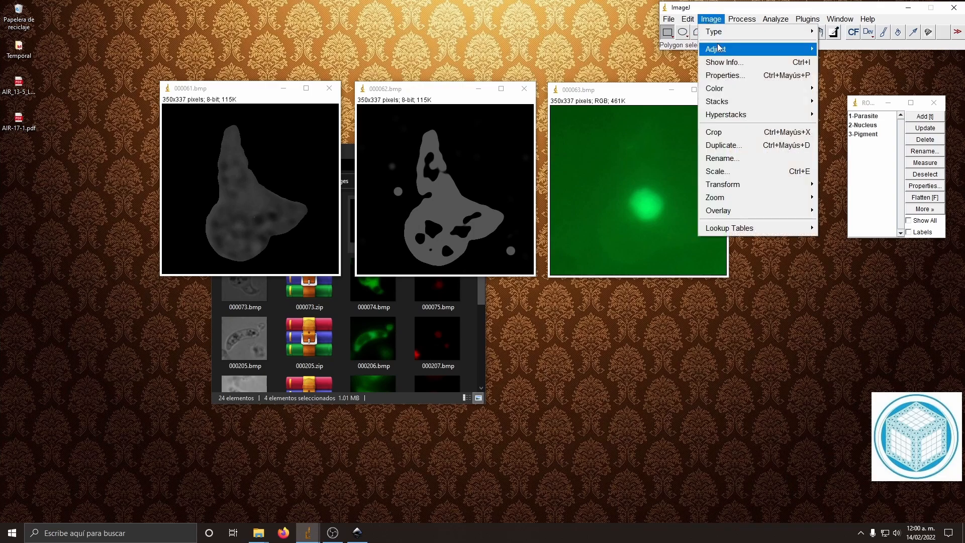
mouse_move(719, 49)
click(611, 92)
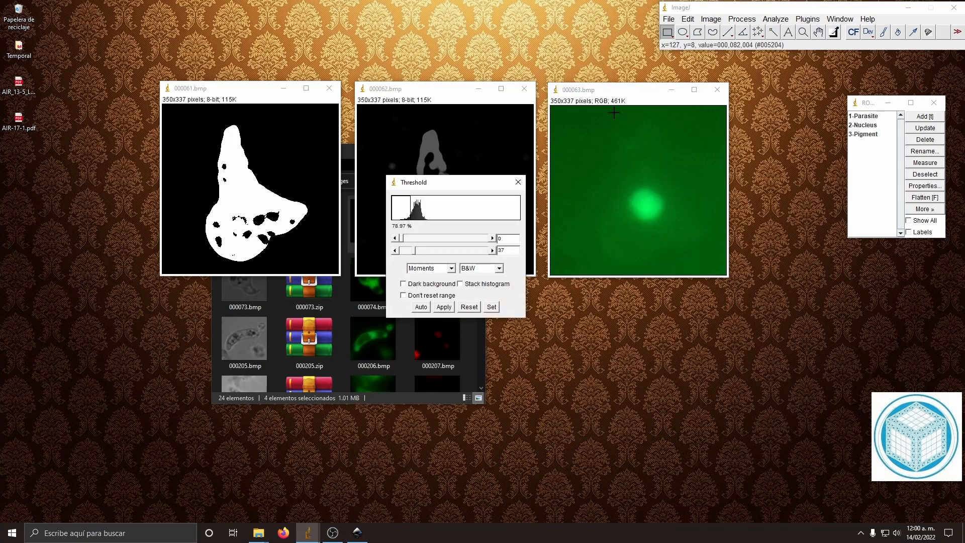
drag(459, 190, 677, 305)
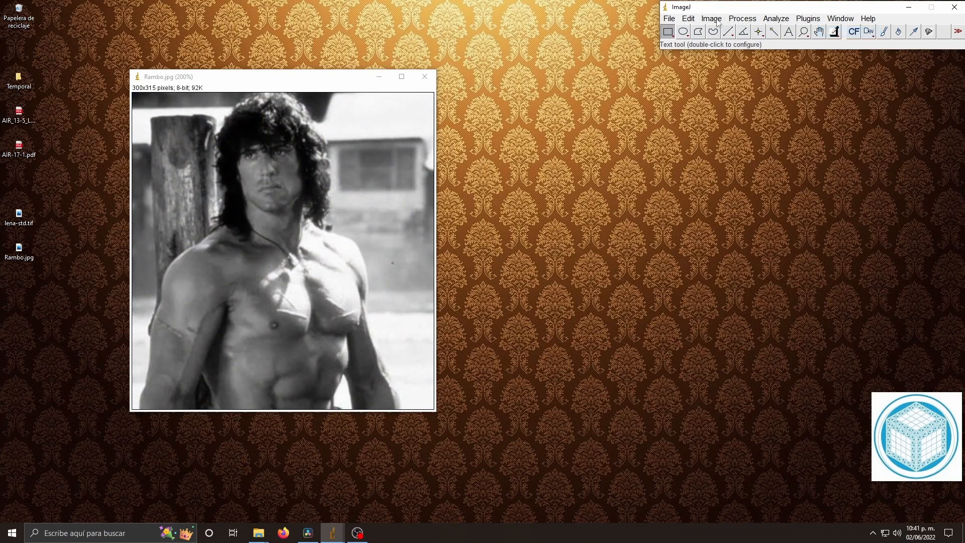
Step: Open the threshold adjustment on Rambo.jpg and vary the upper threshold level to demonstrate thresholding
click(719, 20)
mouse_move(722, 52)
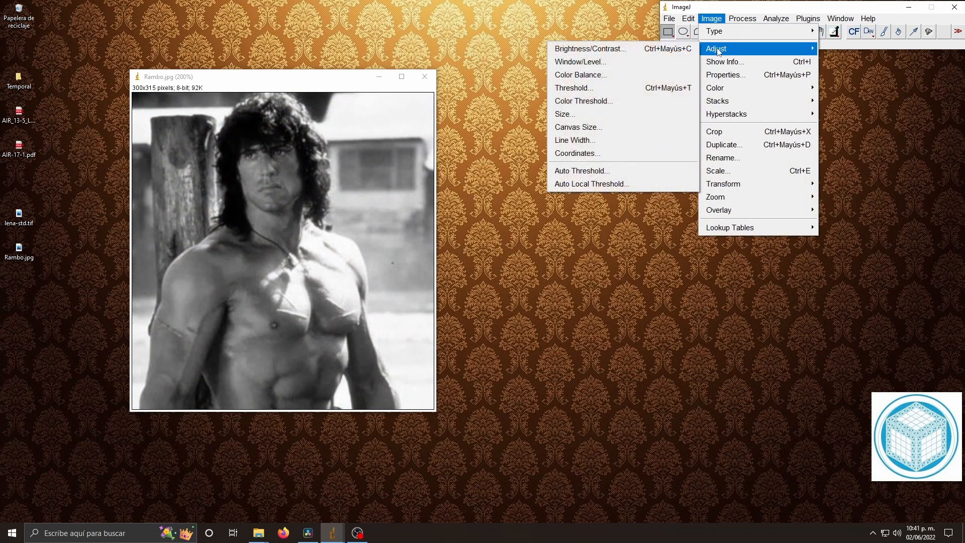
click(601, 86)
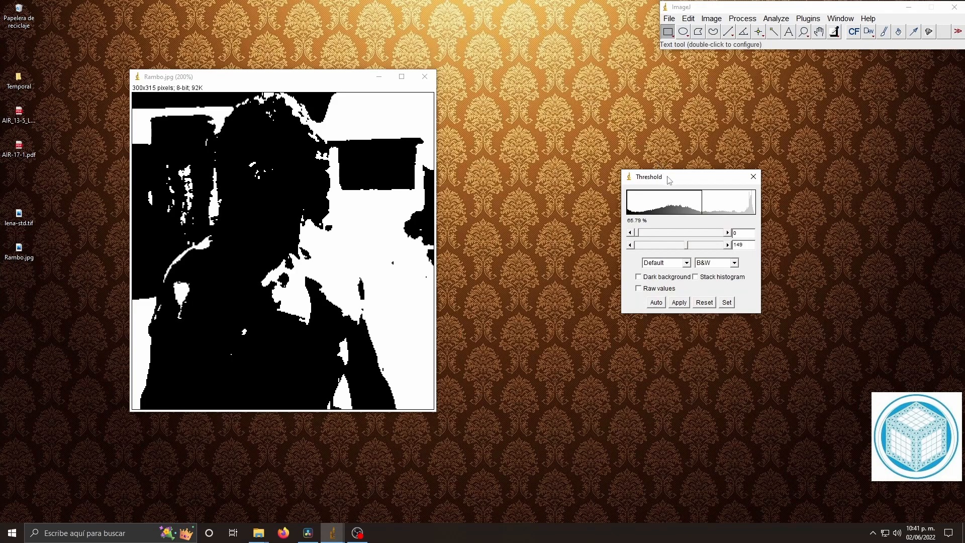
drag(667, 179, 648, 168)
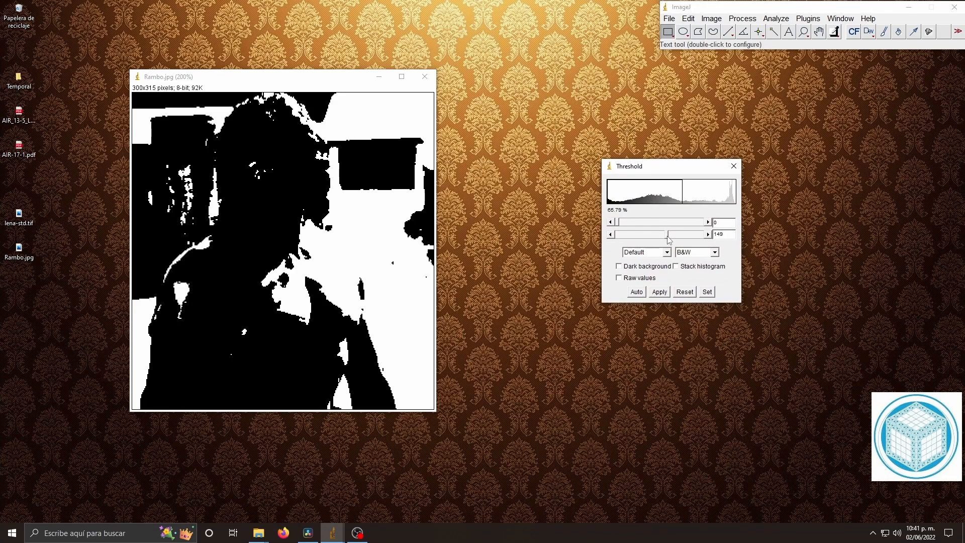
mouse_move(668, 237)
mouse_down()
mouse_move(623, 235)
mouse_move(704, 228)
mouse_move(624, 226)
mouse_move(669, 237)
mouse_up()
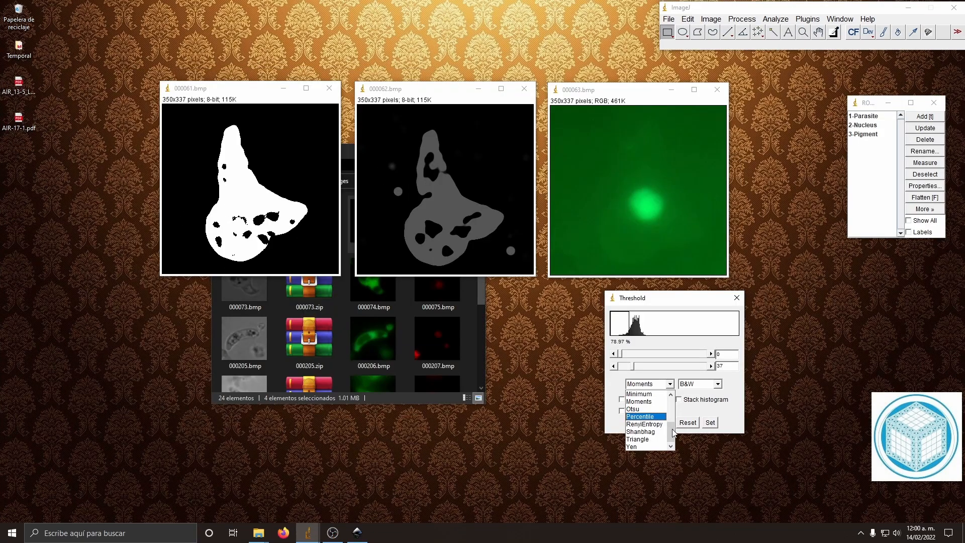
scroll(674, 433, up, 3)
Step: Compare threshold methods on 000061.bmp, apply the Moments method with B&W display, and close the threshold settings
click(653, 399)
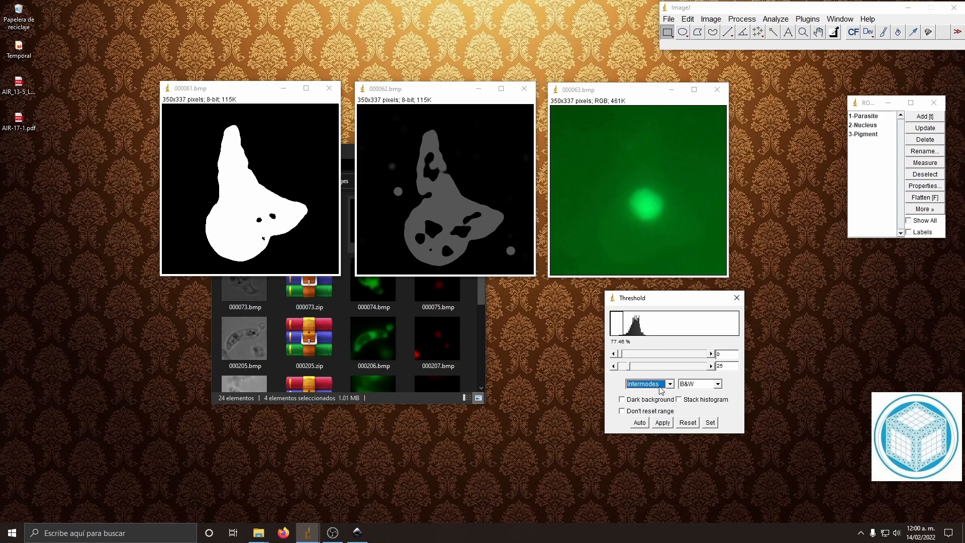
click(670, 385)
drag(670, 416, 671, 424)
click(648, 424)
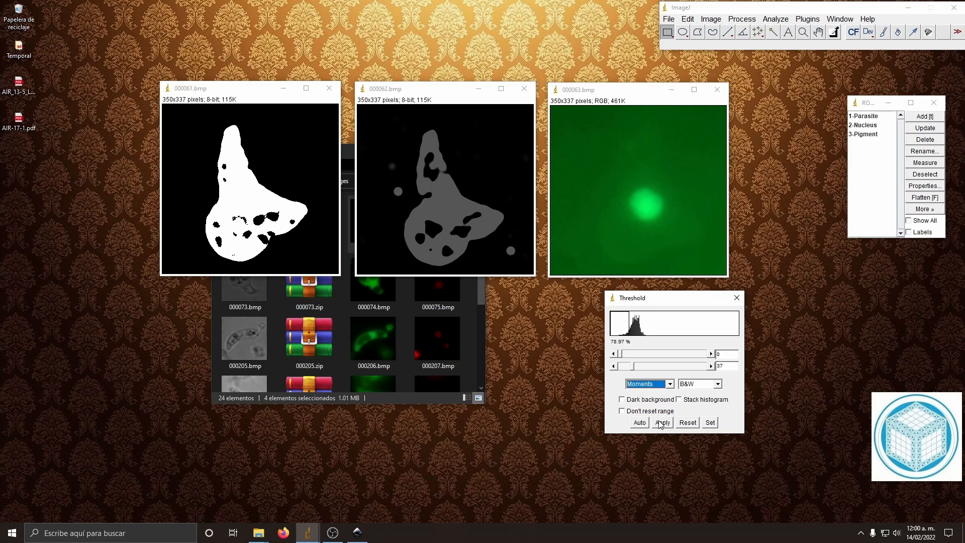
click(662, 423)
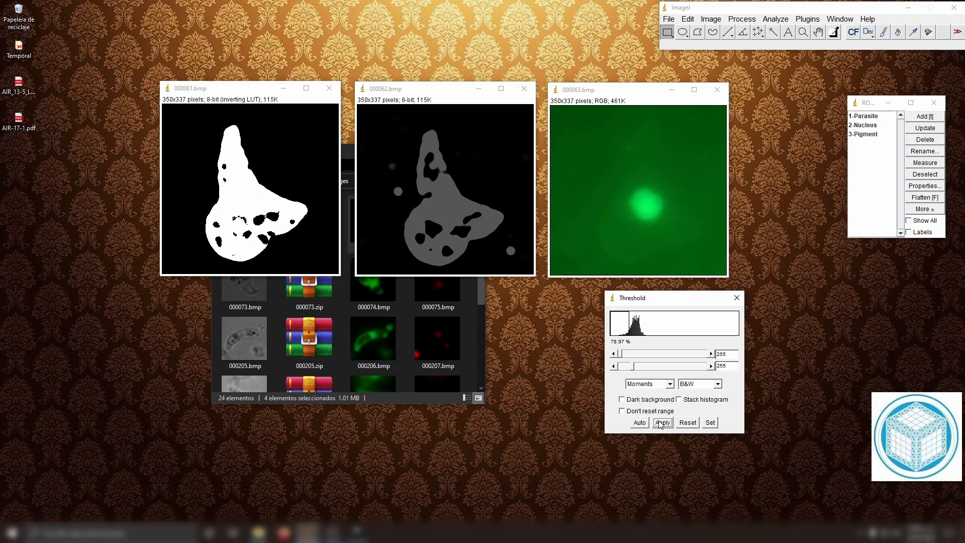
click(737, 298)
Step: Apply a Median filter with a radius of 5 pixels to the thresholded 000061.bmp
click(247, 93)
drag(247, 93, 239, 81)
click(738, 19)
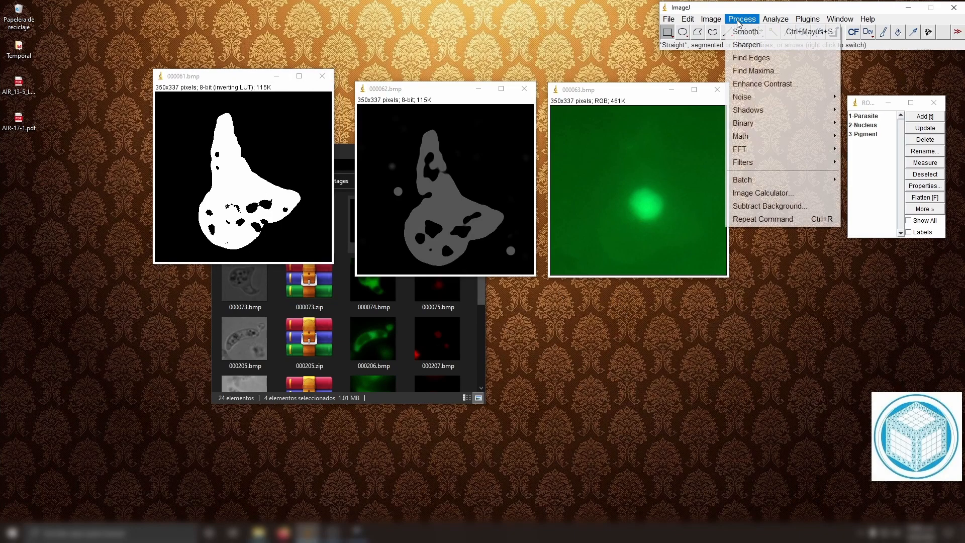
mouse_move(711, 20)
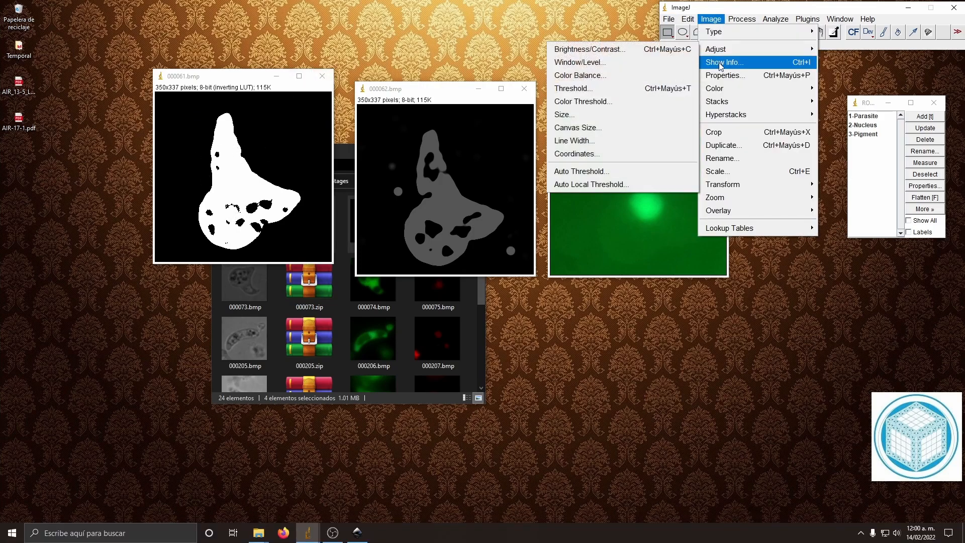
click(882, 189)
click(454, 159)
drag(470, 117, 739, 131)
text(5)
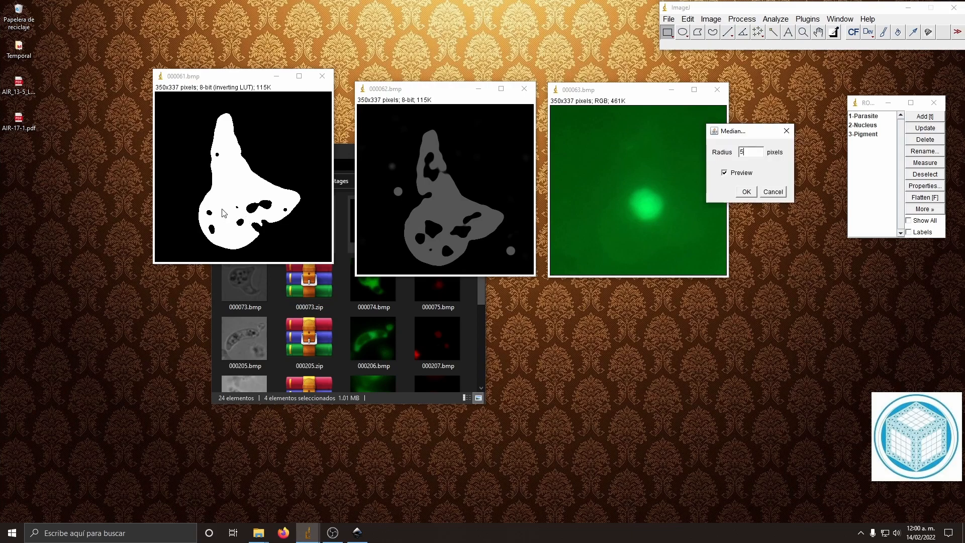
click(751, 195)
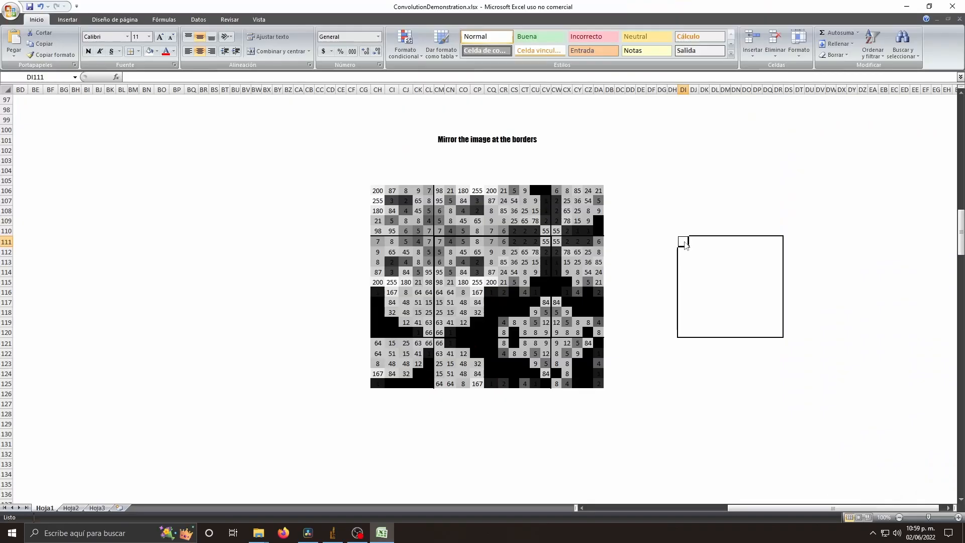
Step: In the Excel convolution sheet, compute the neighbourhood median in cell DI111 with =mediana( ) and fill it across the bordered output block
text(=mediana()
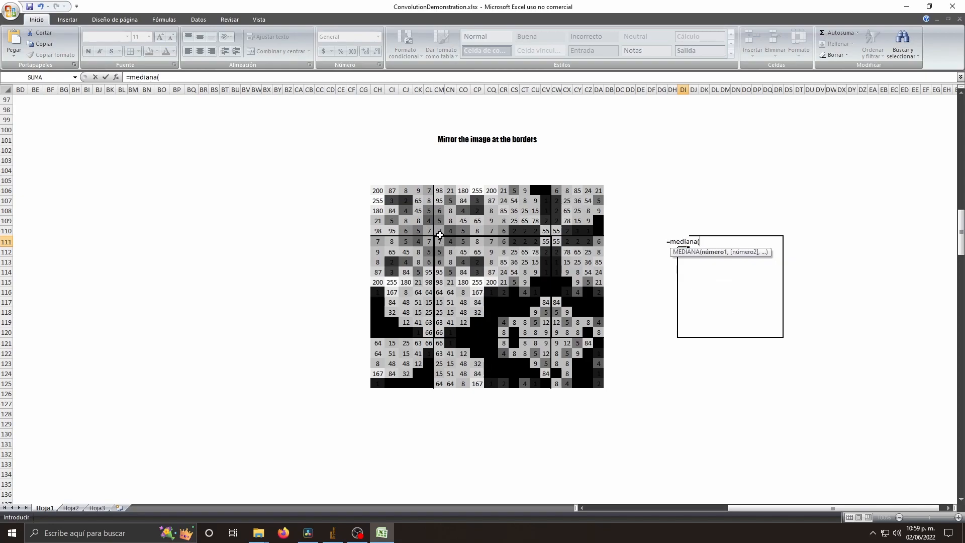
drag(423, 222, 456, 257)
key(Return)
click(683, 242)
drag(688, 246, 783, 336)
click(741, 385)
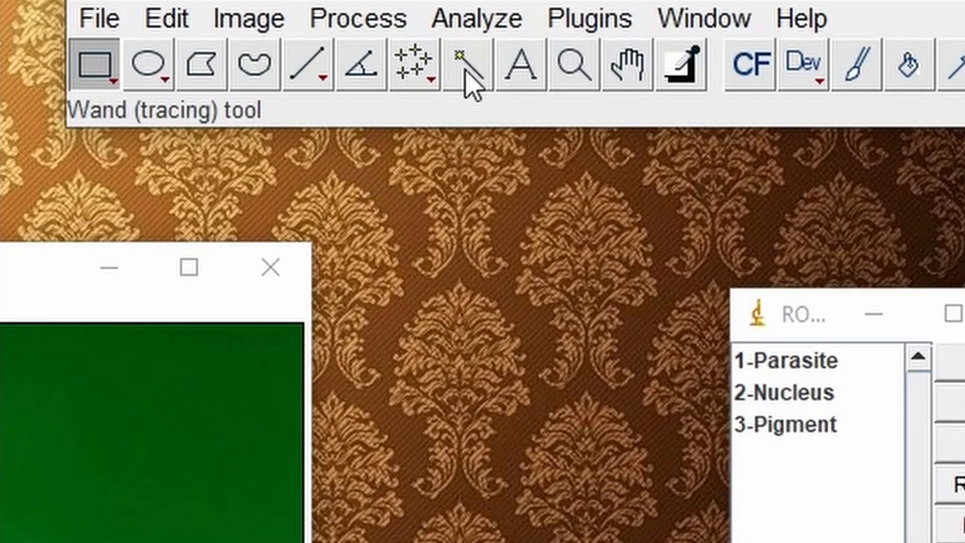
Step: Trace dark holes inside the parasite in 000061.bmp with the Wand tool and add each one to the ROI Manager
click(773, 34)
click(264, 205)
click(925, 116)
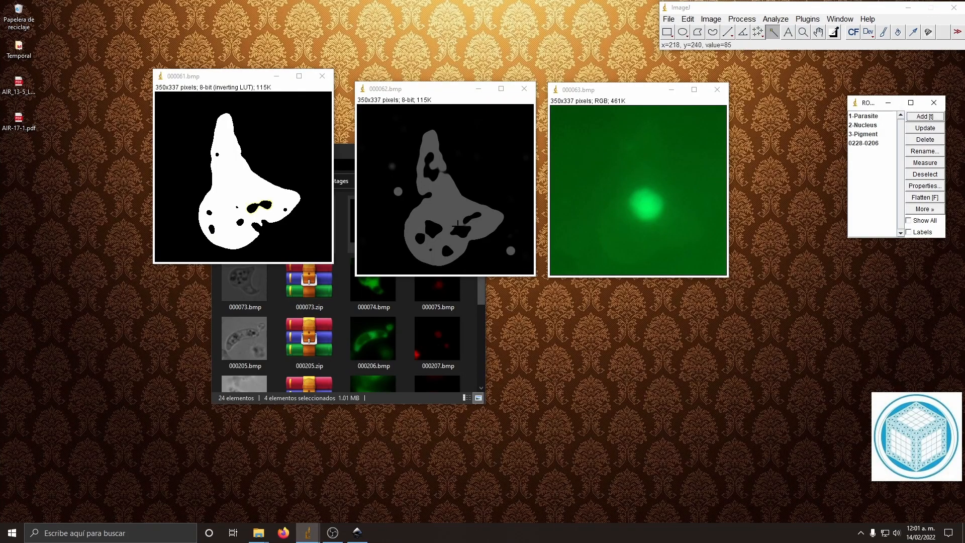
click(211, 230)
key(t)
click(209, 213)
key(t)
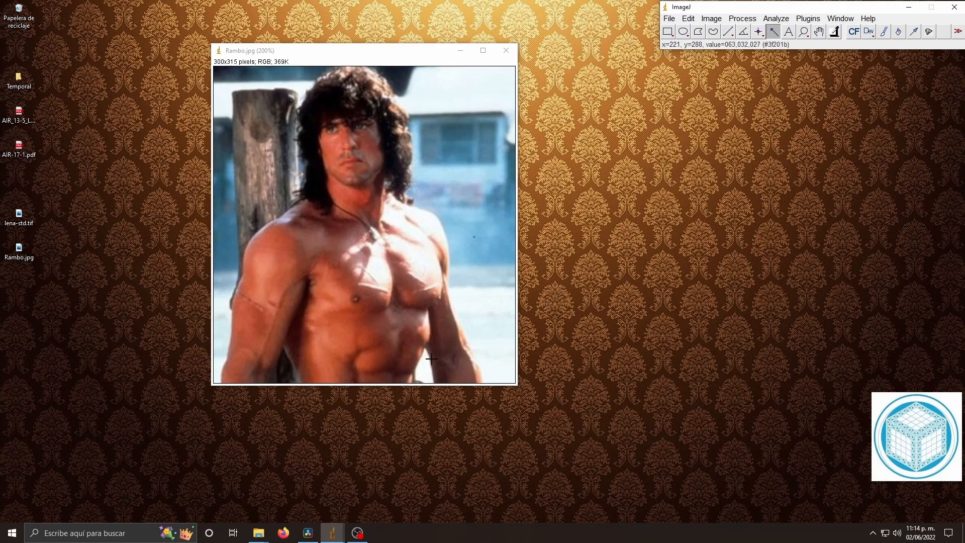
Step: Select the white gap beside the arm in Rambo.jpg with the Wand and open the Wand tolerance settings
scroll(376, 366, up, 2)
scroll(376, 365, up, 3)
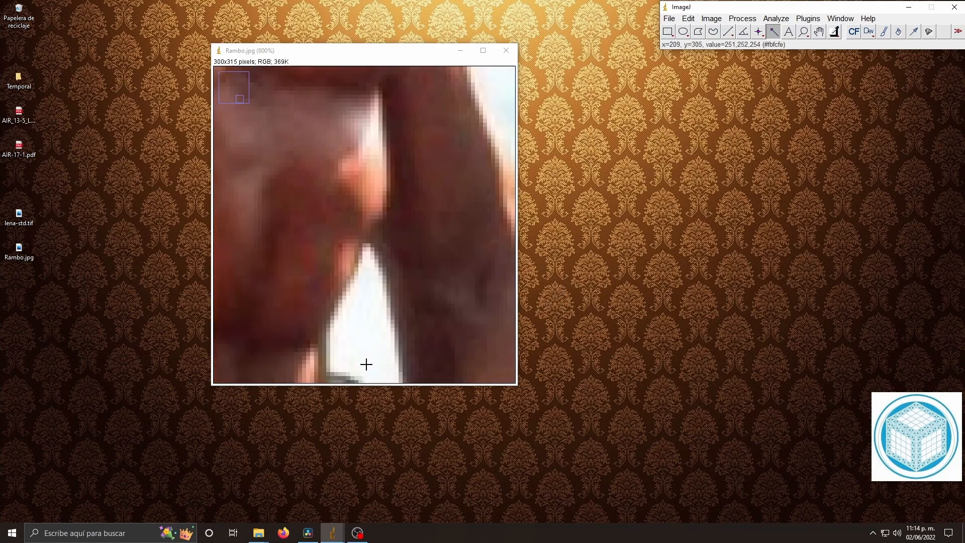
click(380, 311)
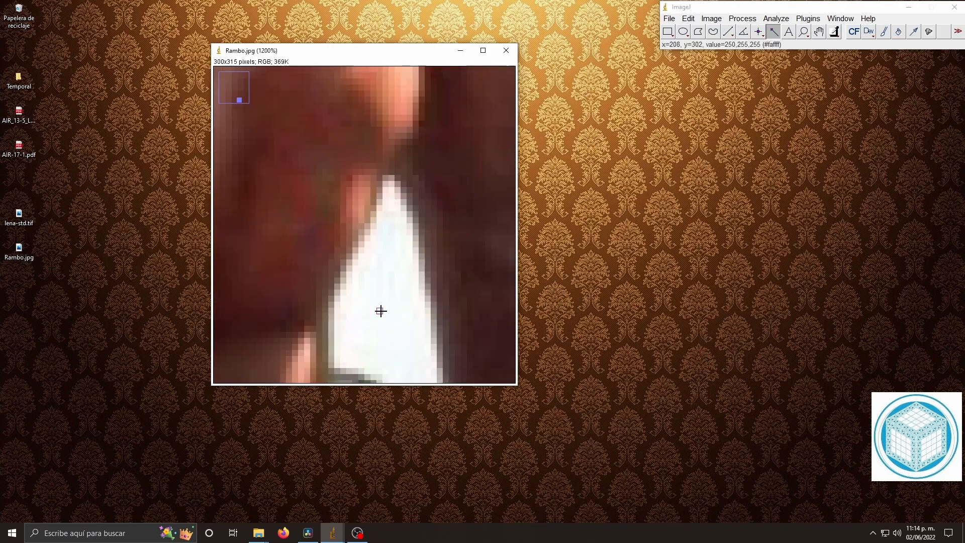
double_click(776, 31)
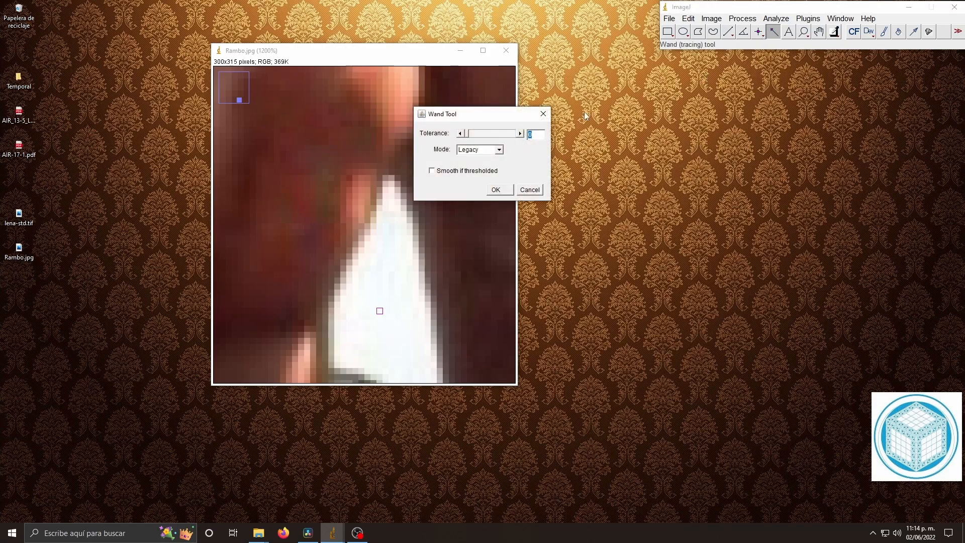
drag(480, 120, 622, 147)
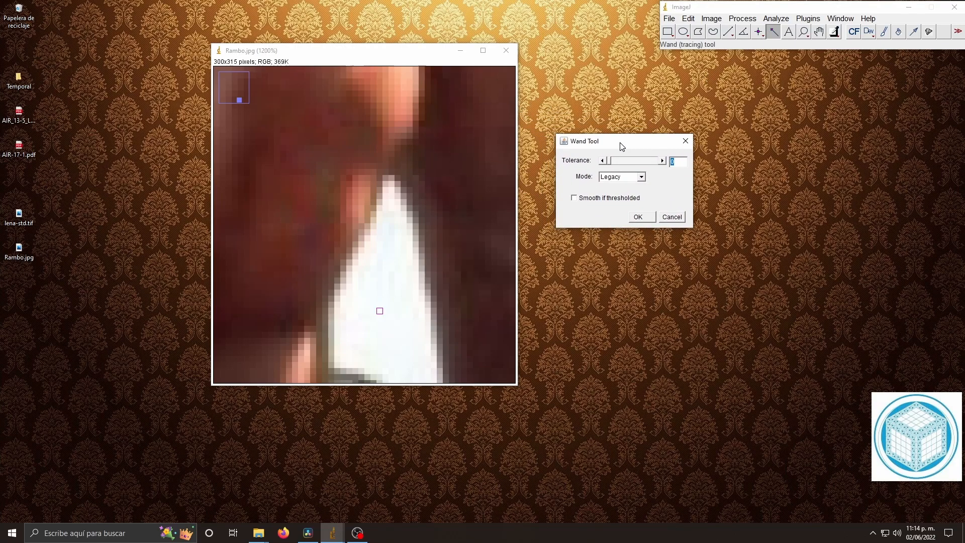
Step: Raise the Wand tolerance gradually to 14 and on up to 189 to demonstrate how the selection grows
click(664, 161)
click(663, 161)
click(664, 160)
click(664, 161)
click(663, 161)
click(663, 160)
click(663, 160)
click(663, 161)
click(663, 160)
click(664, 160)
click(664, 161)
click(663, 161)
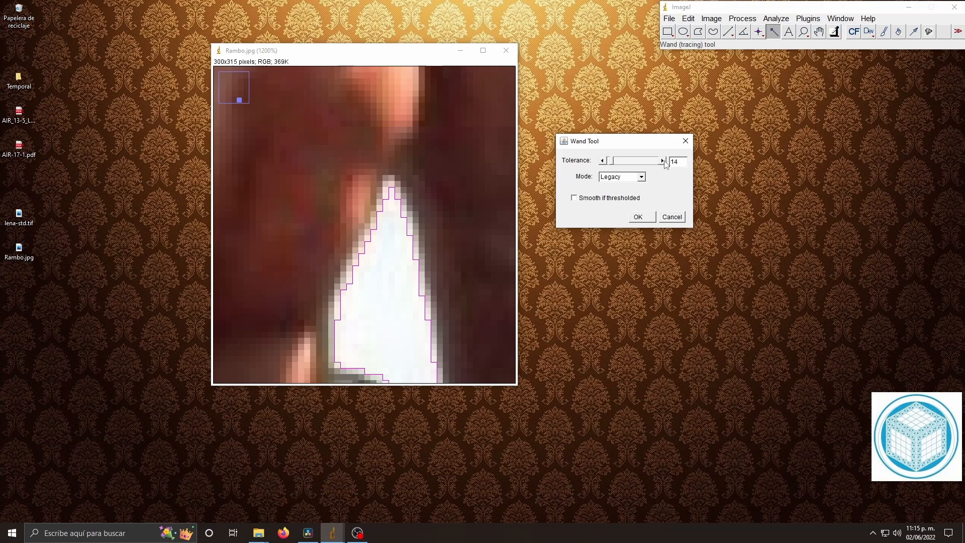
click(664, 160)
drag(615, 163, 647, 161)
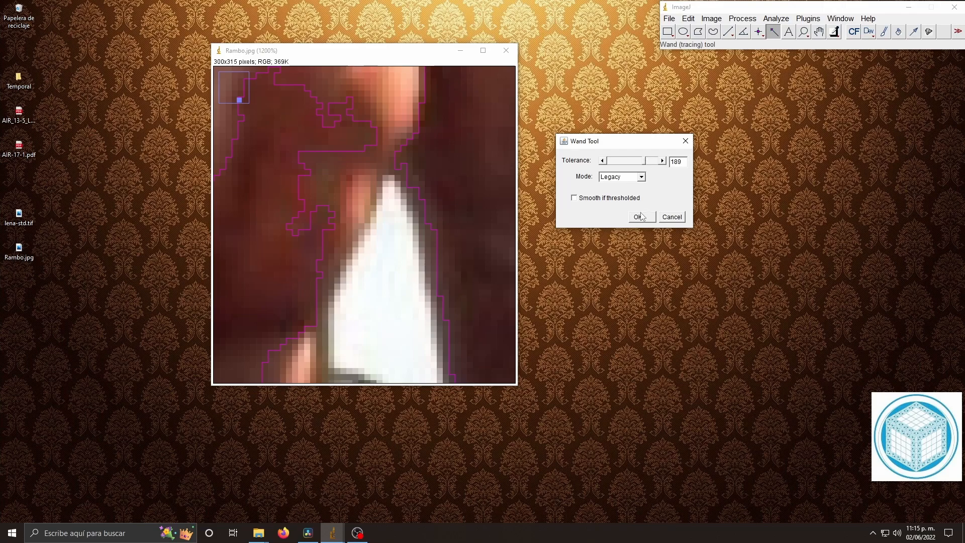
drag(630, 166, 616, 162)
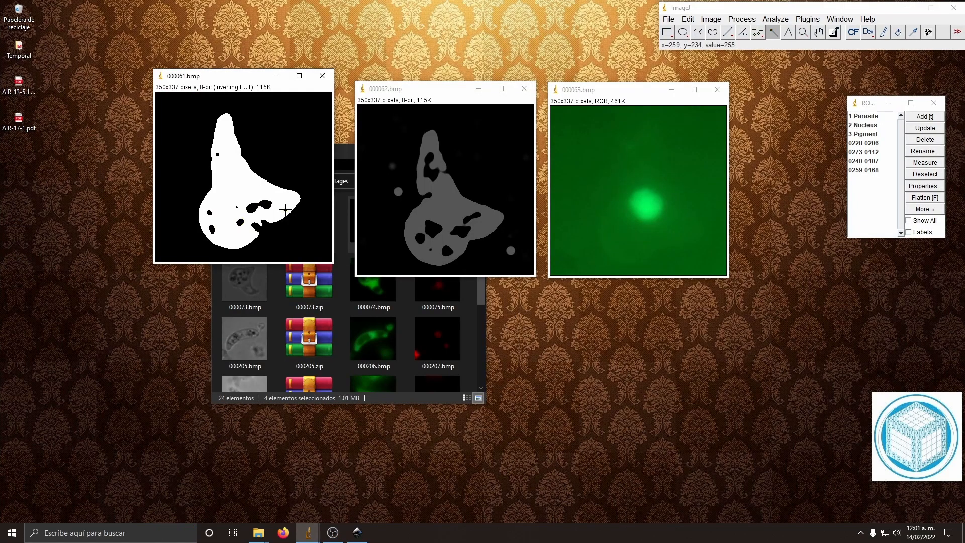
Step: Combine the hole regions from 0228-0206 through 0124-0123 into one ROI, add it to the manager and delete the individual ones
click(865, 143)
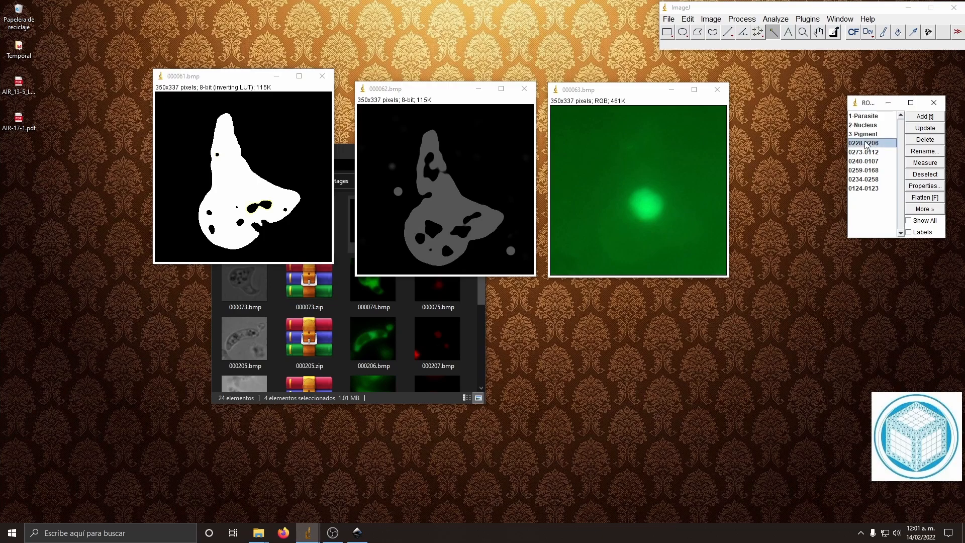
shift+click(877, 191)
click(925, 208)
click(929, 247)
key(t)
click(930, 140)
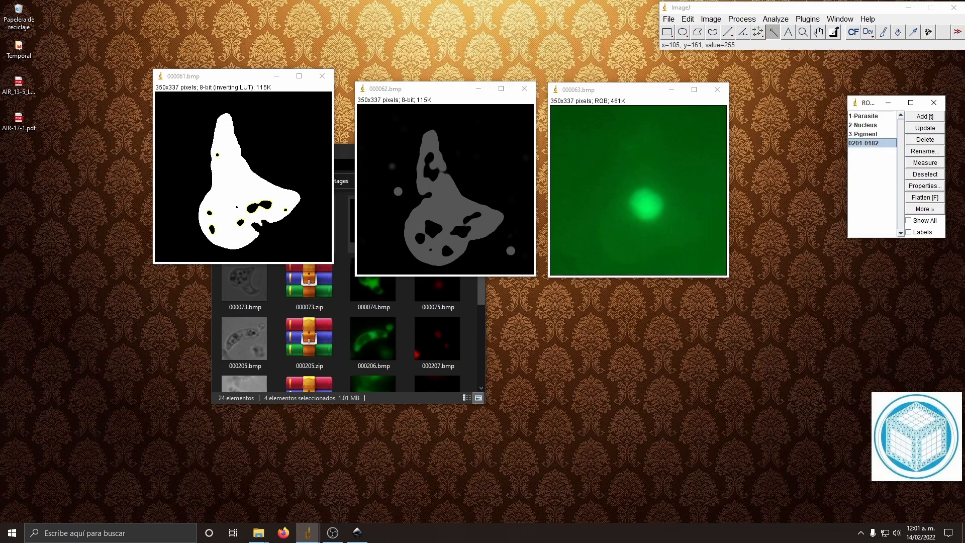
Step: Clear everything outside the combined hole region in 000061.bmp and fill the region itself
click(711, 18)
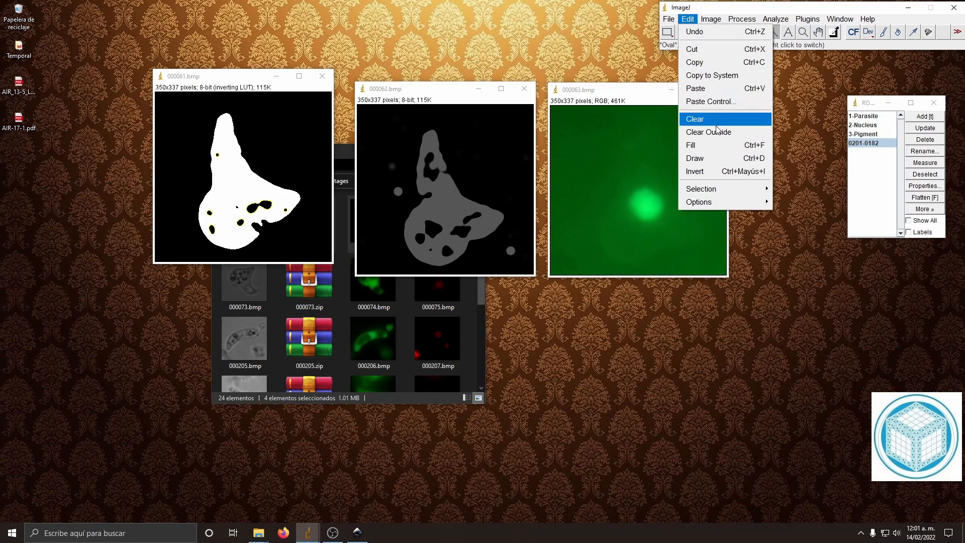
click(711, 130)
click(688, 18)
click(704, 146)
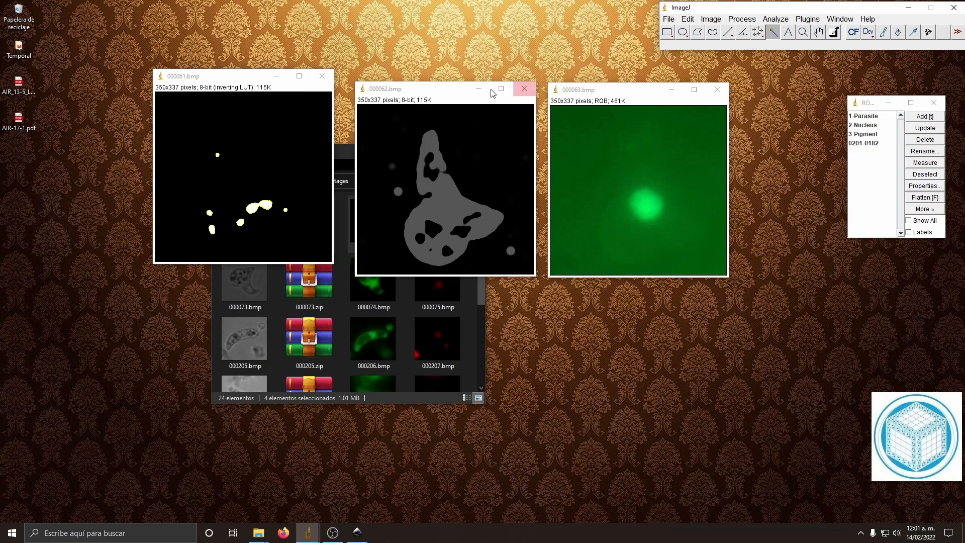
Step: Remove the selection from 000061.bmp and invert the whole image
click(667, 32)
click(688, 19)
click(706, 173)
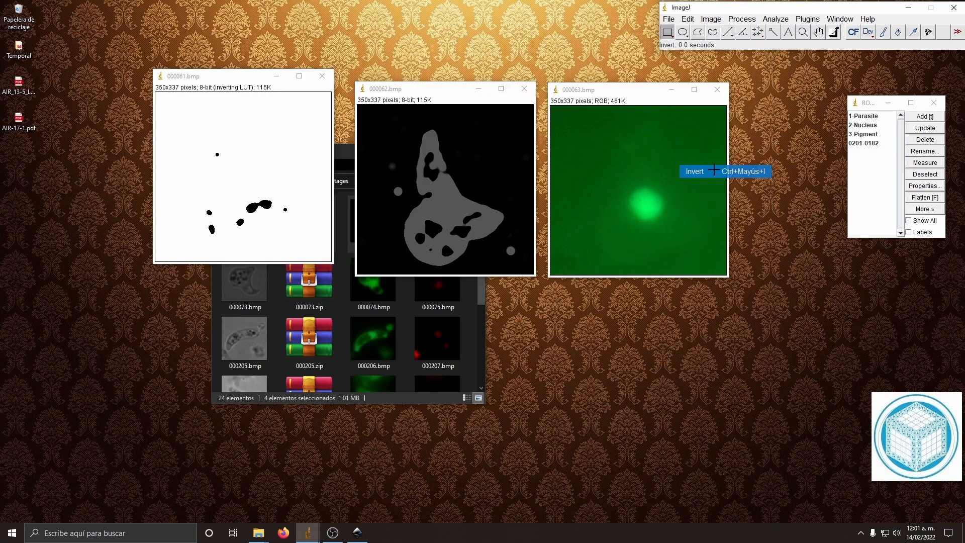
click(648, 343)
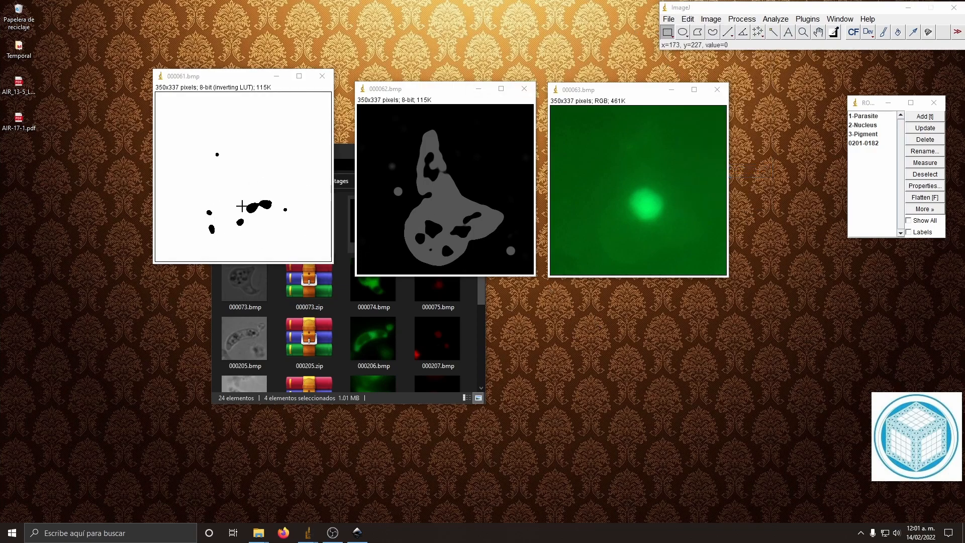
Step: Convert 000063.bmp to an 8-bit grayscale image
click(624, 93)
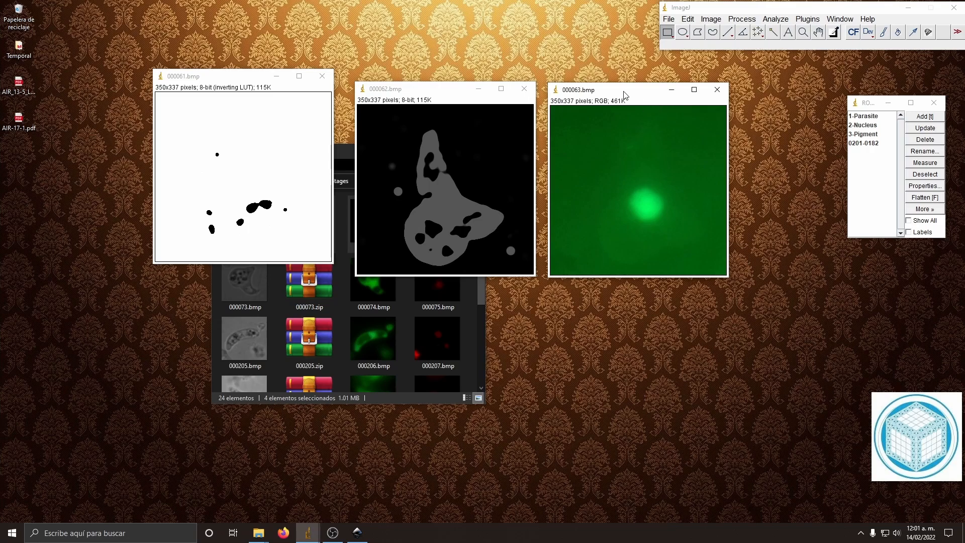
click(711, 19)
mouse_move(764, 29)
click(830, 31)
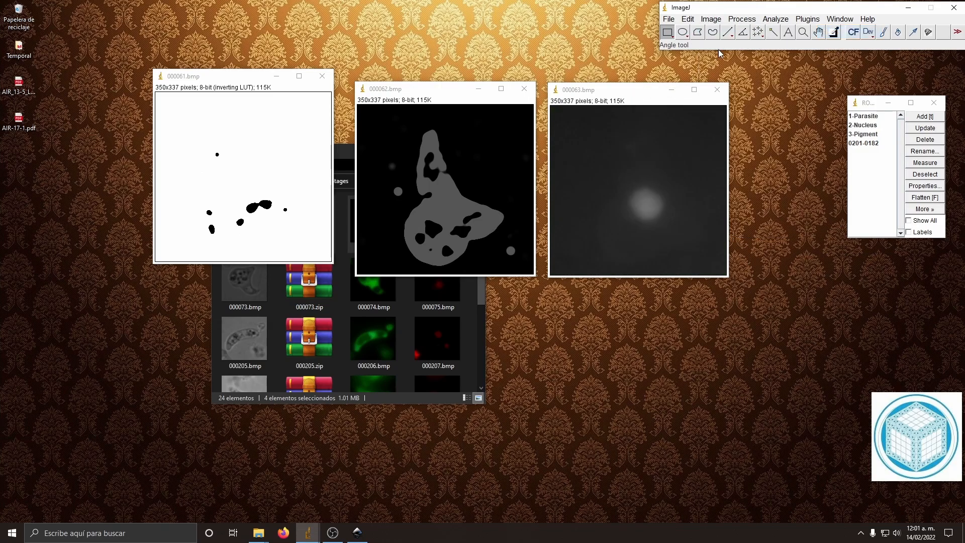
Step: Threshold 000063.bmp in B&W display, comparing the Default method and applying the Intermodes method
click(721, 22)
mouse_move(724, 45)
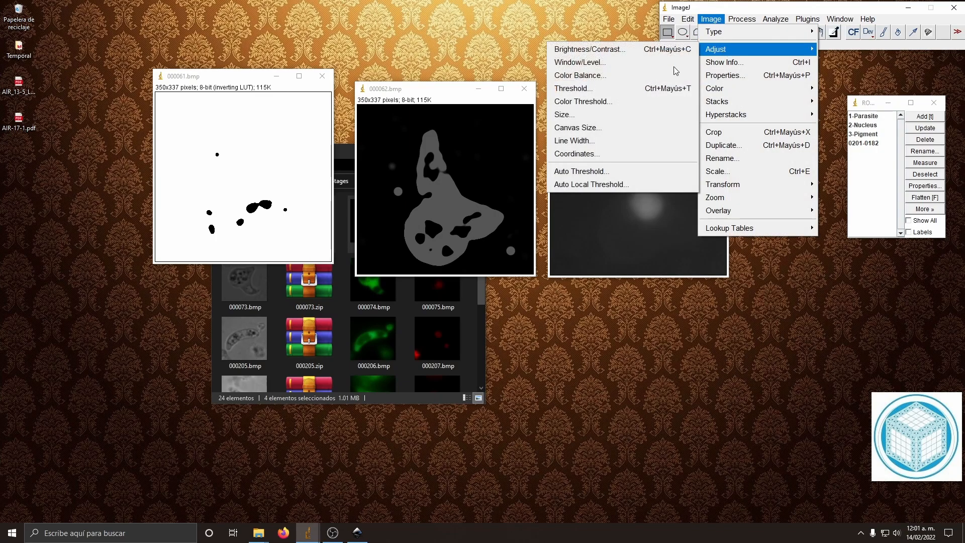
click(585, 90)
drag(672, 307, 782, 329)
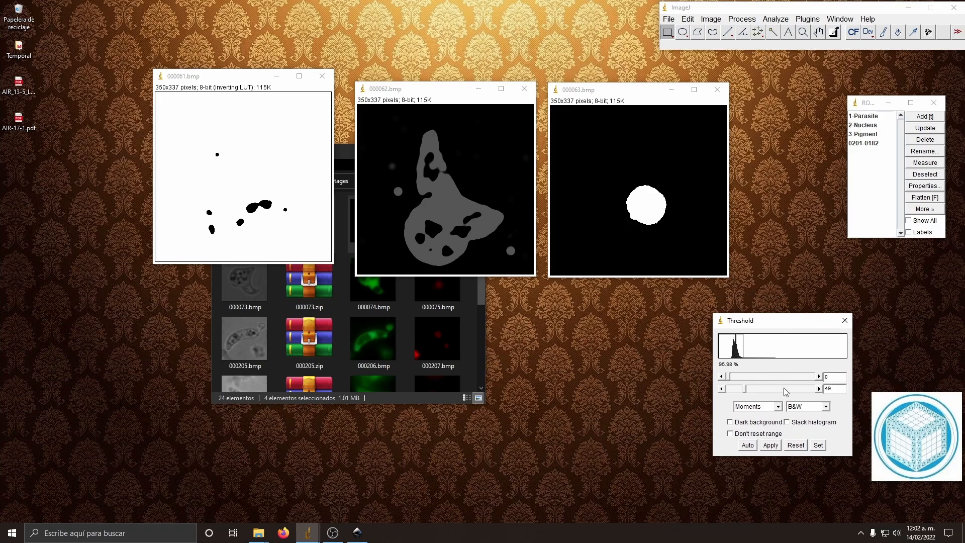
click(778, 407)
scroll(778, 461, up, 3)
click(755, 416)
click(779, 406)
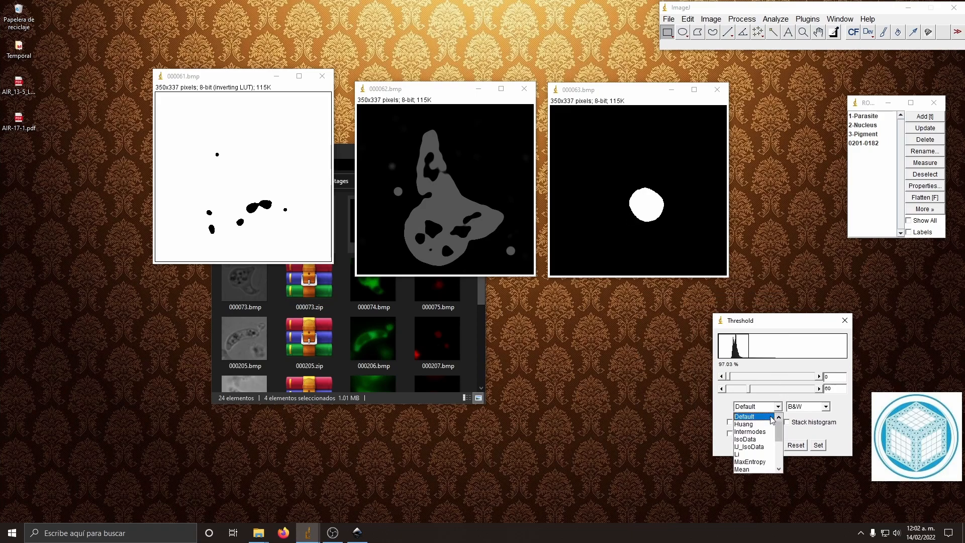
click(761, 431)
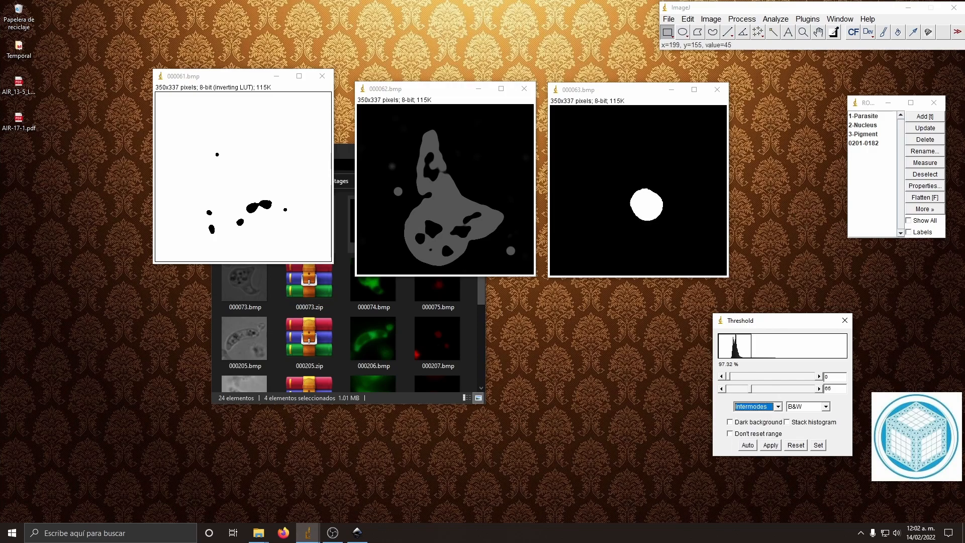
click(779, 445)
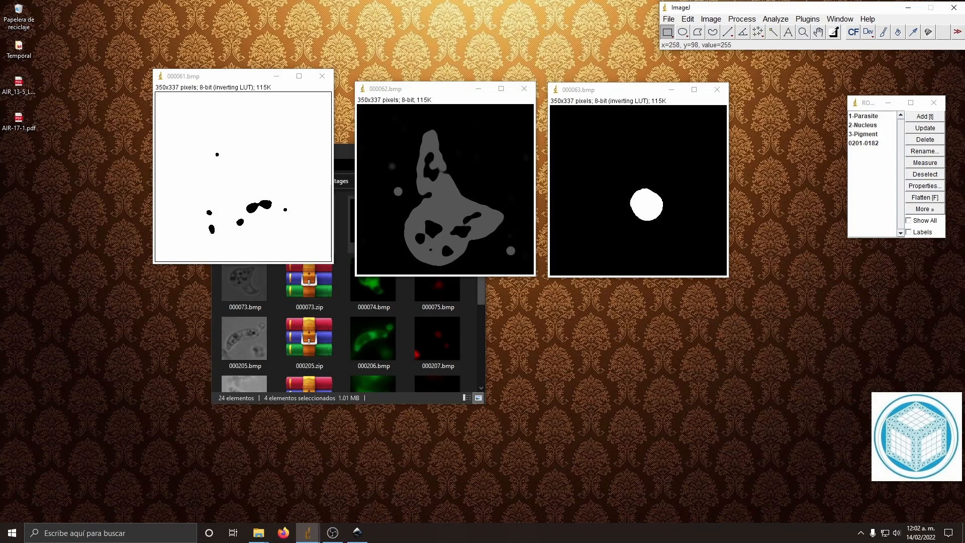
Step: Smooth the thresholded 000063.bmp with the Median filter and invert the image
click(742, 18)
mouse_move(742, 157)
click(858, 187)
click(478, 178)
click(668, 18)
mouse_move(688, 19)
click(696, 156)
Step: Save the three processed images as JPEG files named 000061-1.jpg, 000062-1.jpg and 000063-1.jpg
click(669, 18)
mouse_move(686, 164)
click(810, 192)
text(-1)
click(455, 391)
click(669, 20)
click(810, 193)
click(322, 391)
click(455, 391)
click(669, 19)
click(810, 193)
click(455, 392)
click(644, 93)
click(668, 18)
click(810, 193)
click(320, 391)
text(-1)
key(Return)
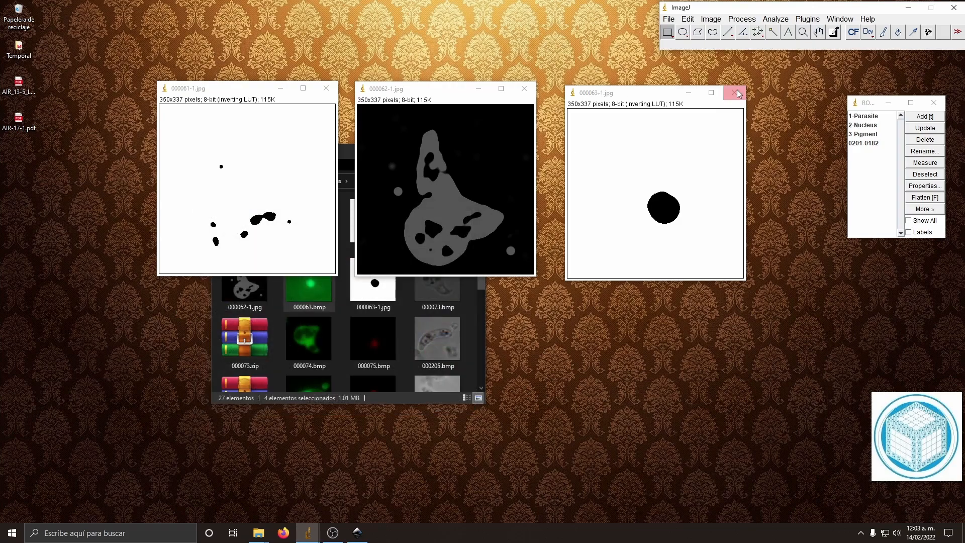
Step: Close the three saved images and the ROI Manager
click(735, 92)
click(524, 88)
click(327, 88)
click(934, 102)
Step: Open 000073.bmp, 000074.bmp, 000075.bmp and the 000073.zip regions in ImageJ and arrange the image windows side by side
click(316, 338)
ctrl+click(441, 275)
ctrl+click(376, 339)
ctrl+click(245, 339)
drag(435, 282, 728, 32)
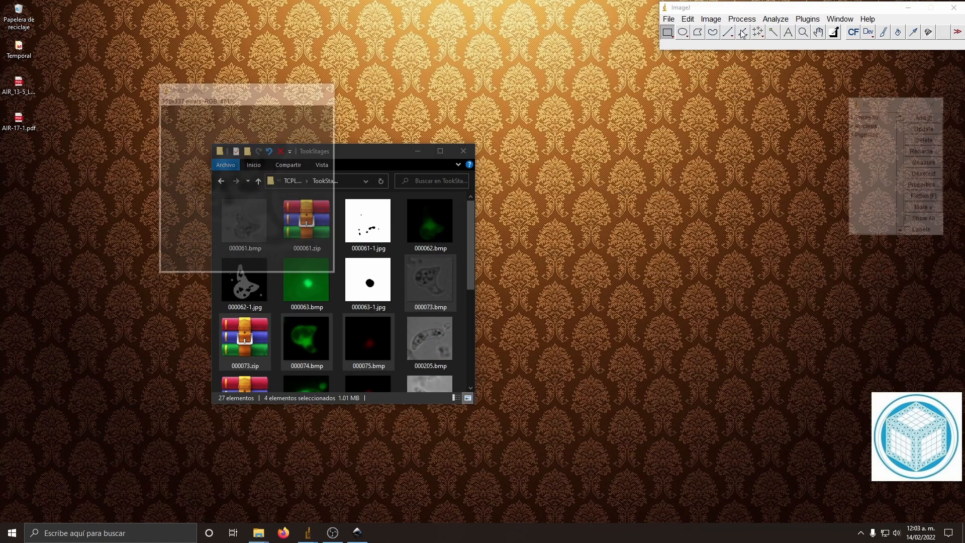
drag(243, 111, 627, 116)
click(248, 98)
drag(248, 98, 451, 112)
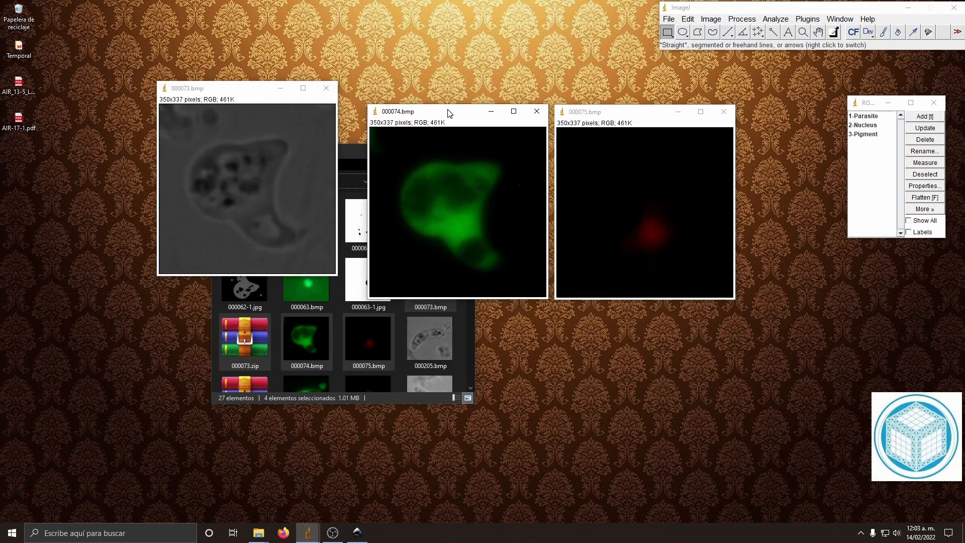
drag(227, 90, 248, 111)
click(808, 19)
click(739, 222)
drag(754, 125, 461, 112)
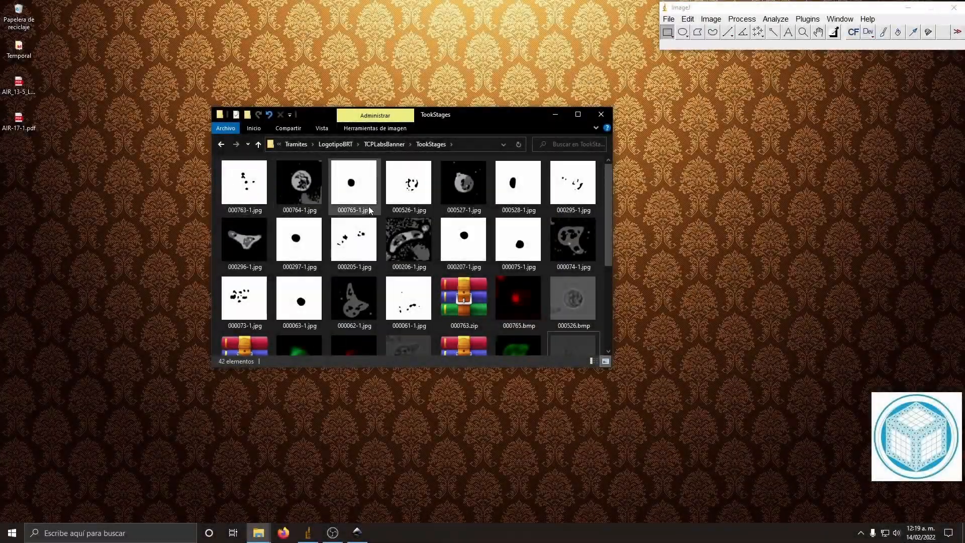
Step: Switch to Inkscape, import 000764-1.jpg from the TookStages folder as an embedded image and place it at about X 1.1, Y 1.0 mm
click(358, 533)
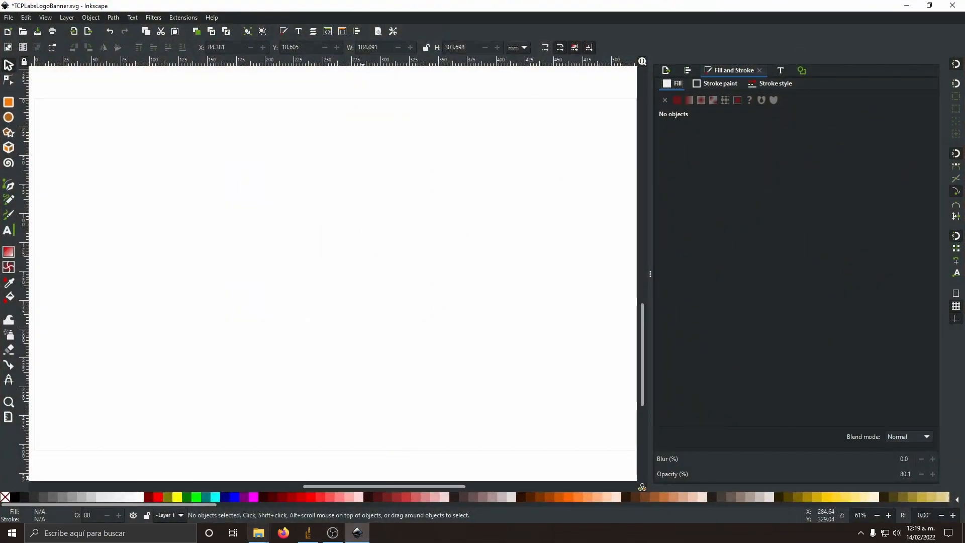
mouse_move(258, 532)
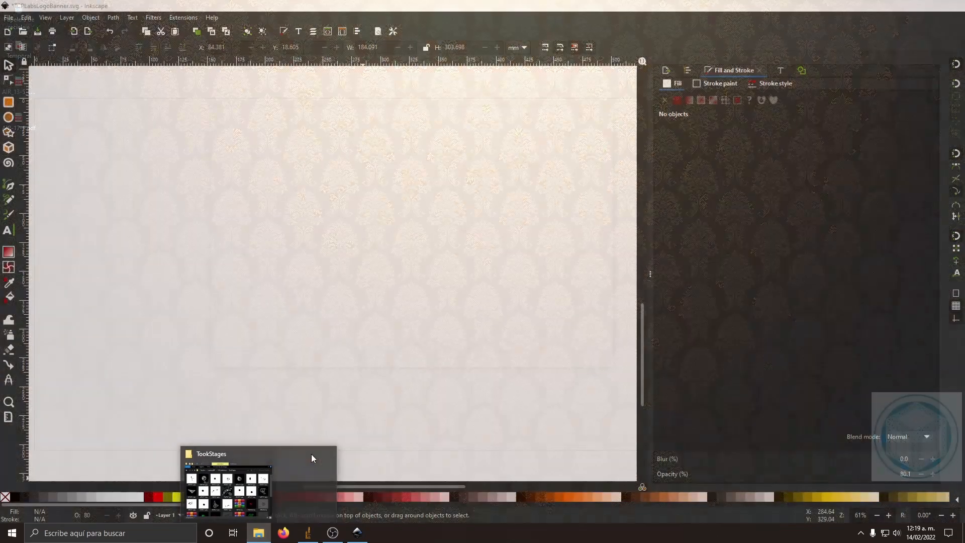
click(264, 470)
drag(479, 119, 784, 120)
drag(603, 184, 201, 144)
click(201, 173)
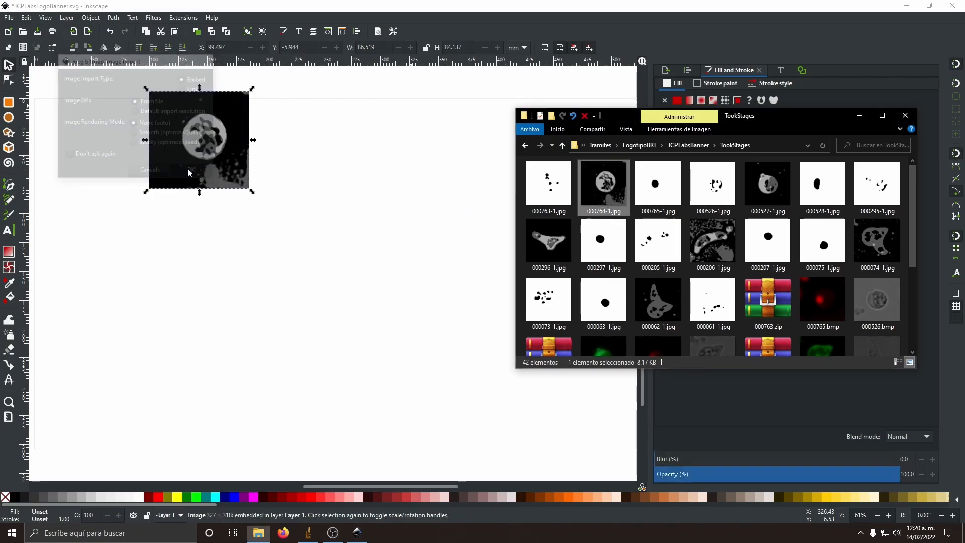
drag(205, 153, 88, 159)
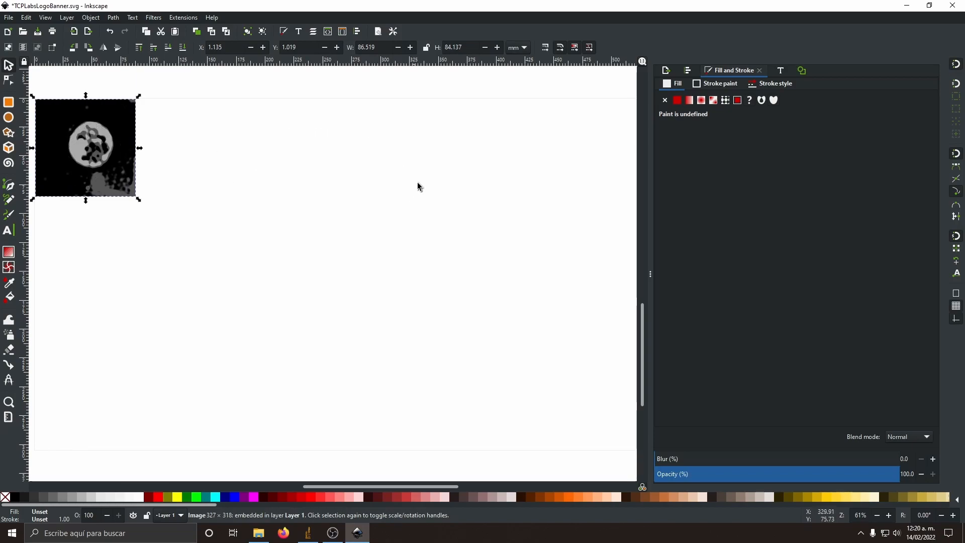
Step: Preview a bitmap trace of the imported image using brightness cutoff with a threshold of 0.5
click(802, 71)
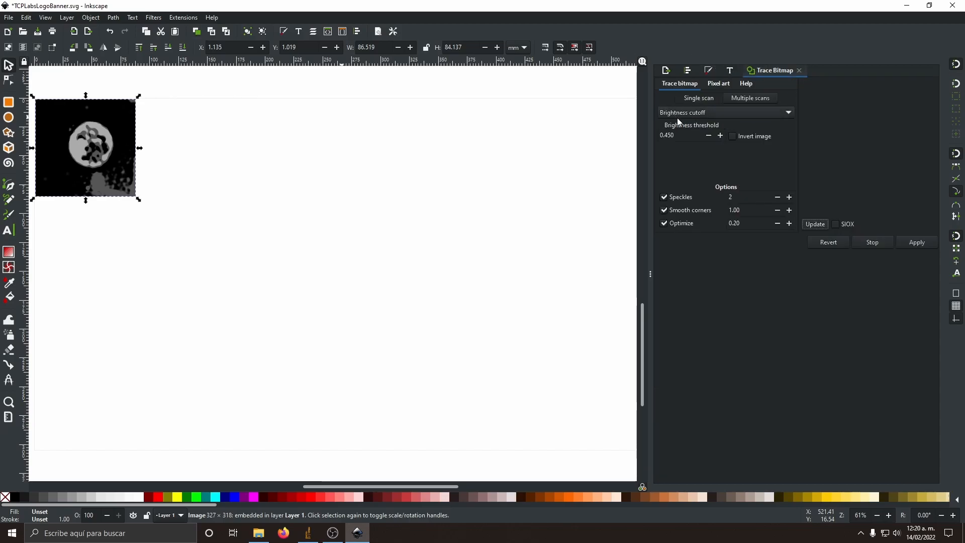
double_click(680, 136)
text(0.5)
click(822, 222)
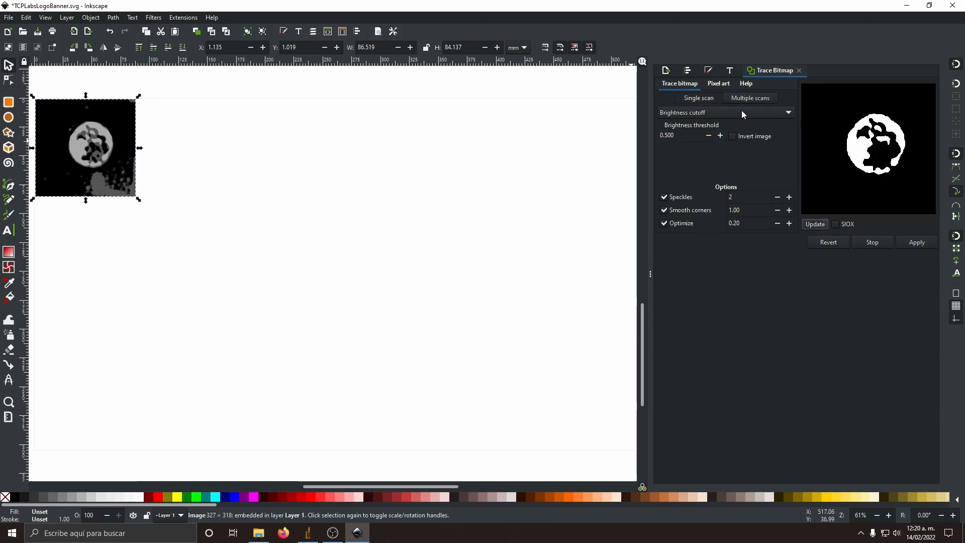
Step: Trace the image using edge detection with a threshold of 0.5 and place the traced path beside the original at about X 100 mm
click(713, 113)
click(714, 127)
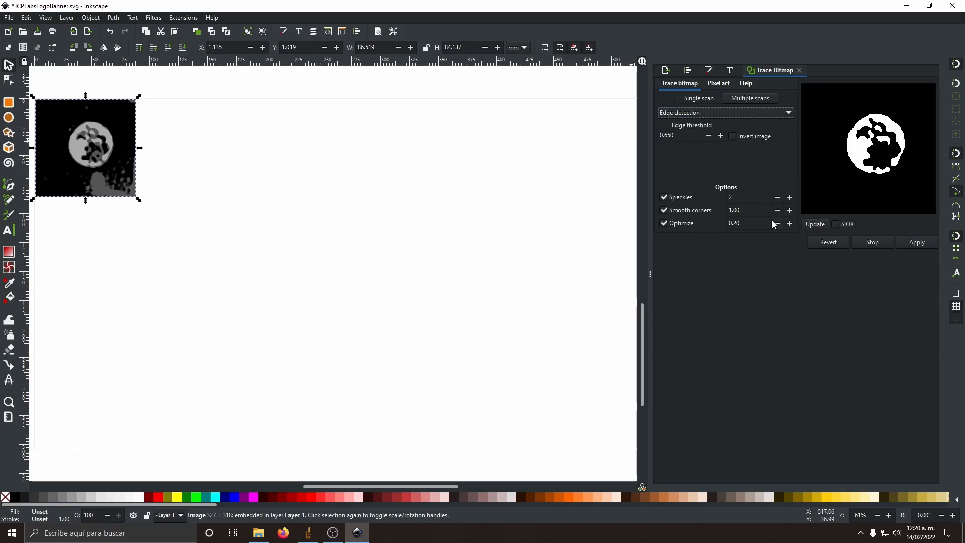
click(817, 225)
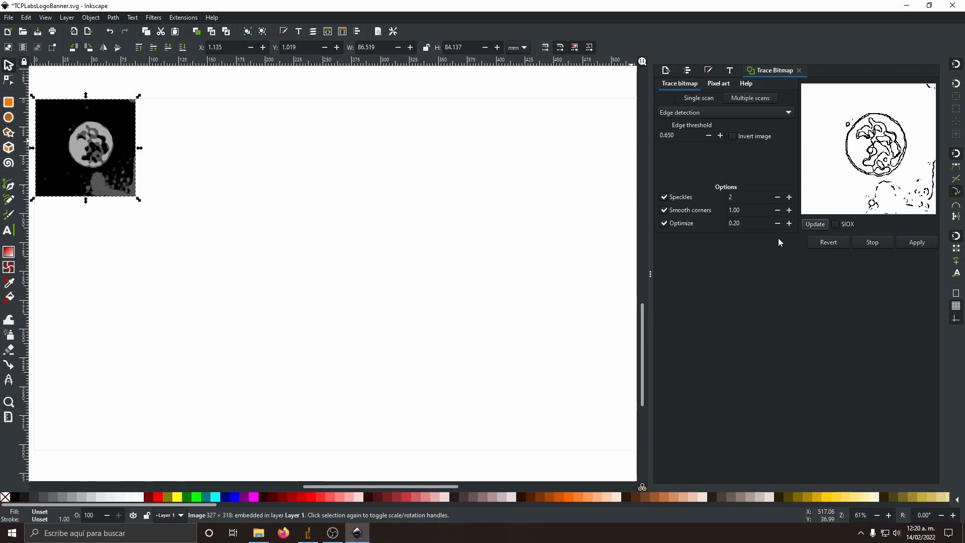
text(0.)
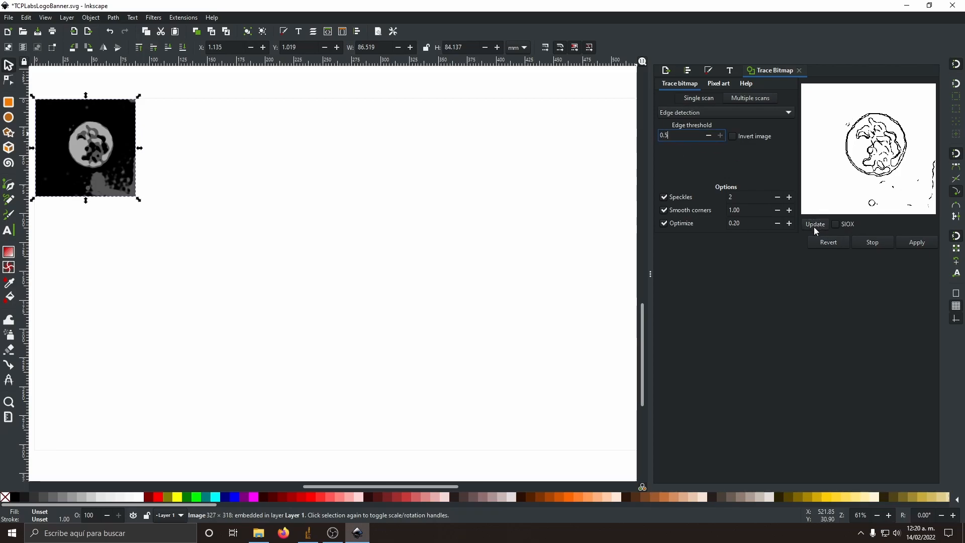
click(815, 225)
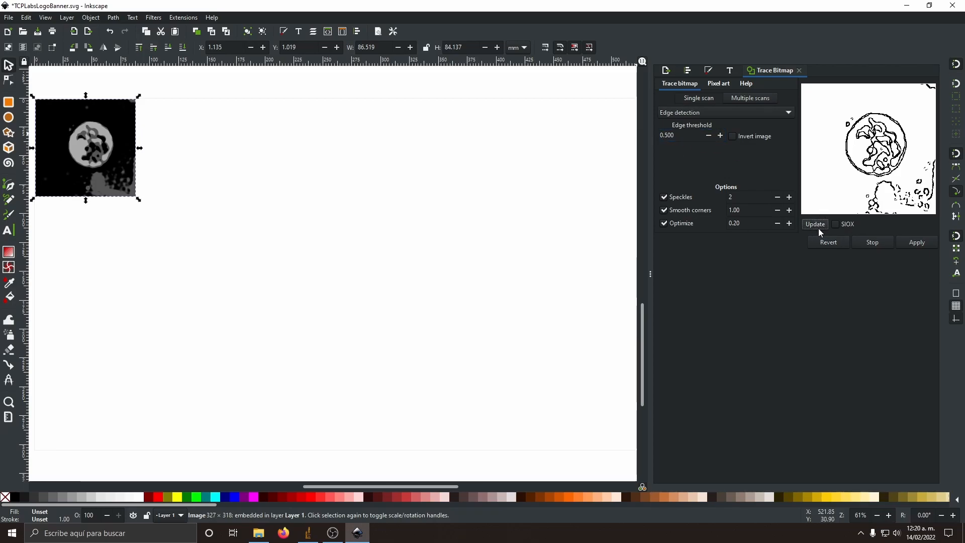
click(917, 242)
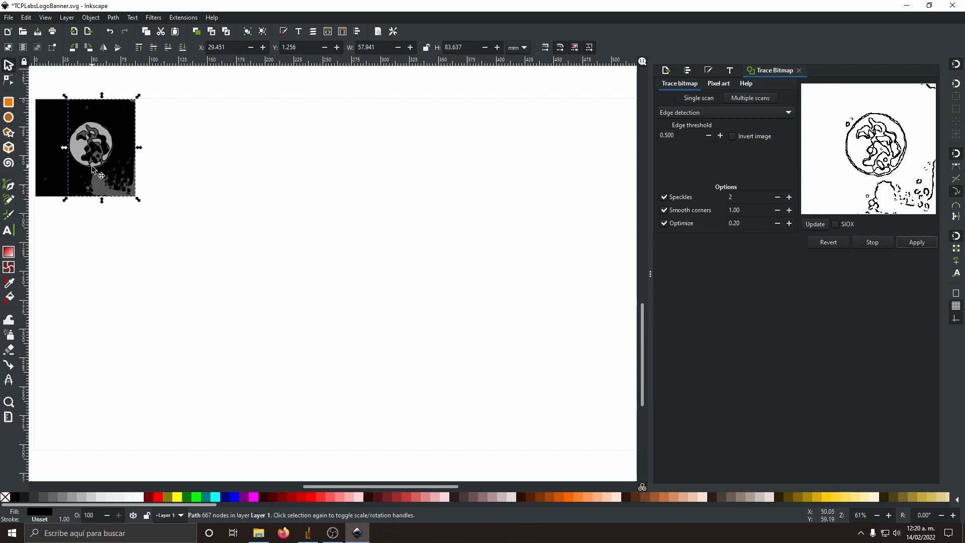
drag(93, 169, 197, 169)
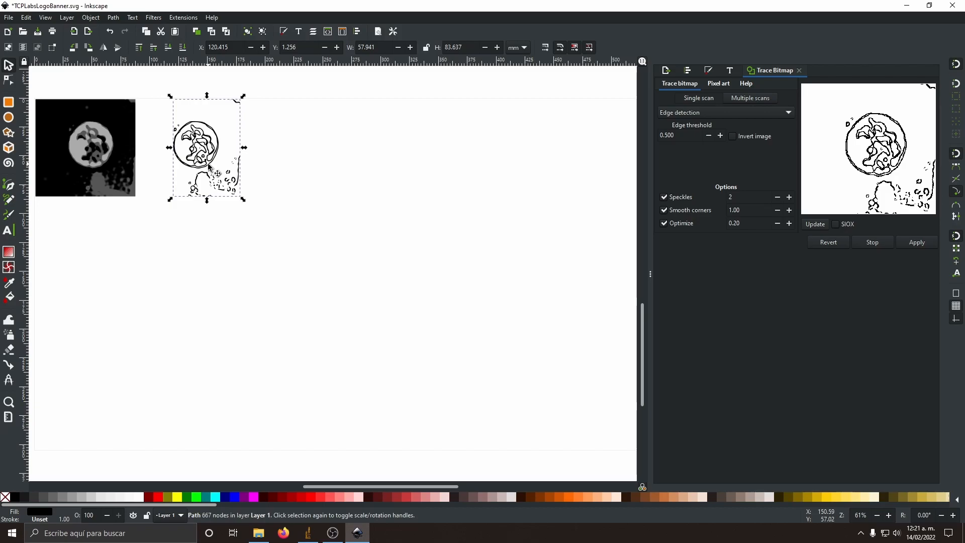
drag(209, 166, 185, 166)
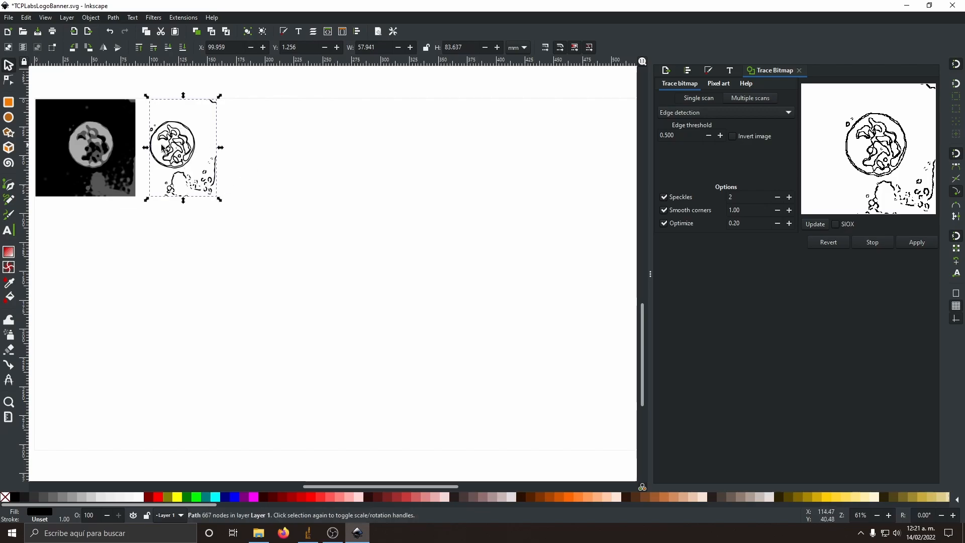
Step: Select 000765-1.jpg in the TookStages folder
click(258, 533)
click(648, 191)
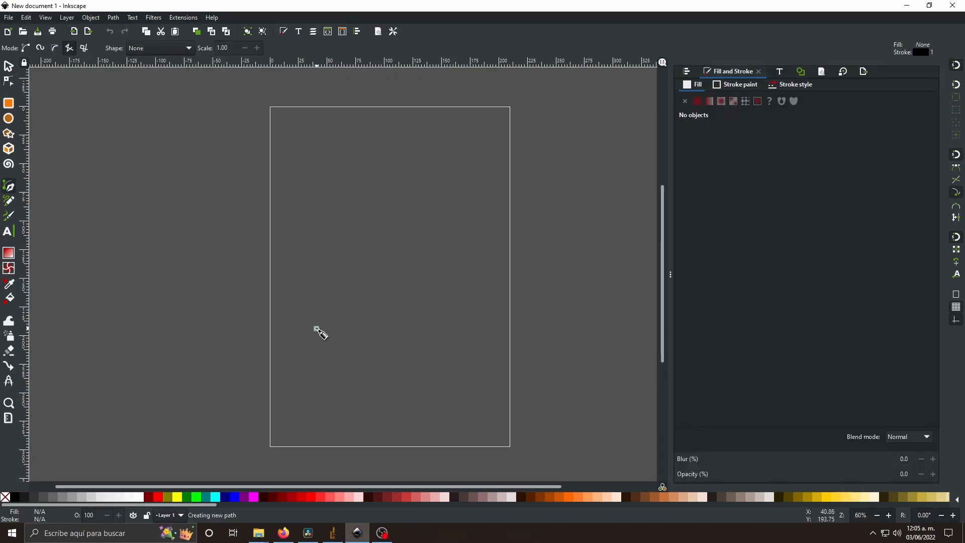
Step: Draw an open arched path of five straight segments, about 105 mm wide, on the blank page with the Pen tool
click(316, 328)
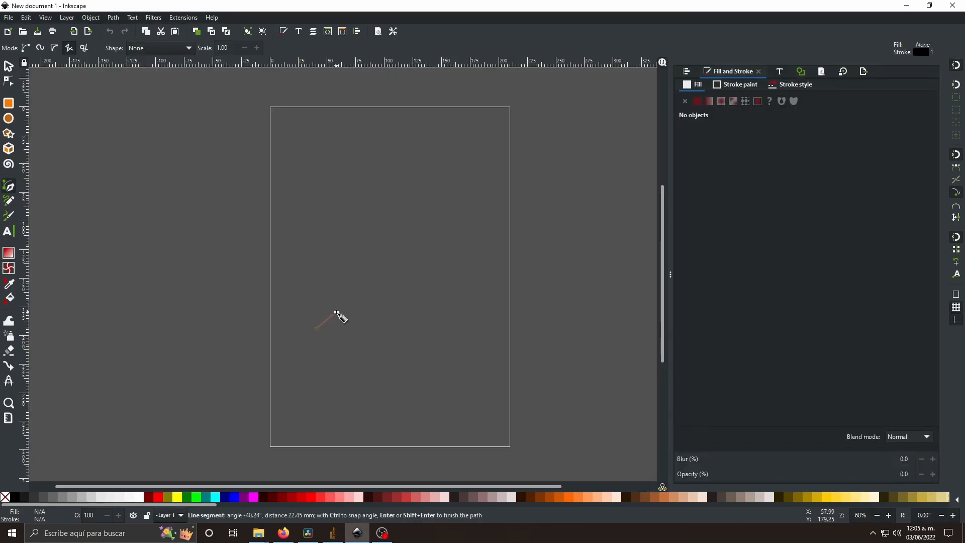
click(364, 304)
click(393, 302)
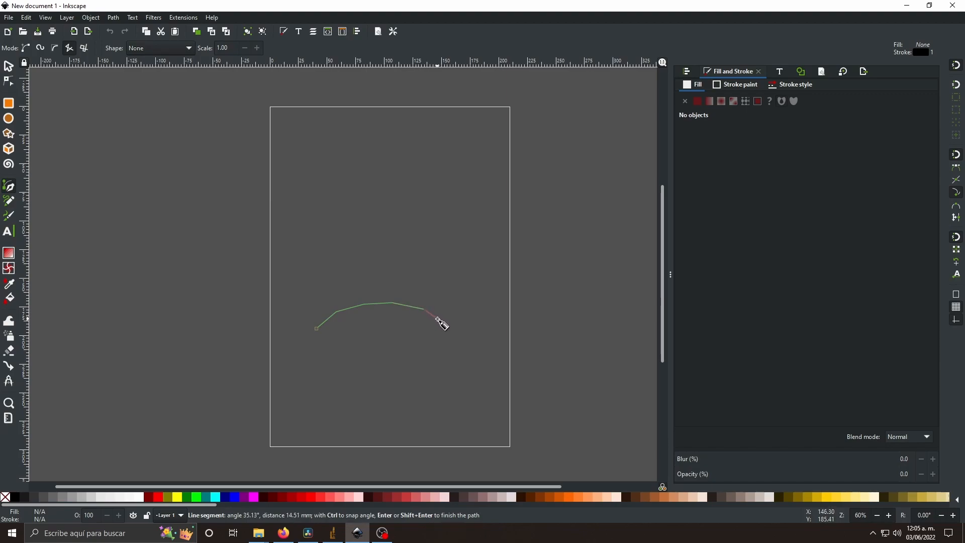
double_click(438, 318)
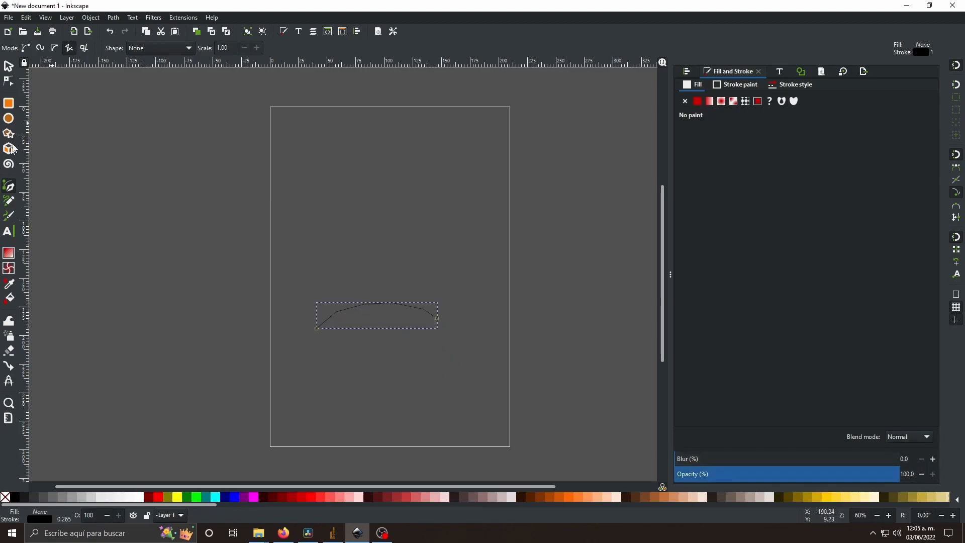
Step: Move the highest node of the arched path up to about X 110.6, Y 164.3 mm and make it smooth
click(10, 80)
scroll(355, 324, up, 4)
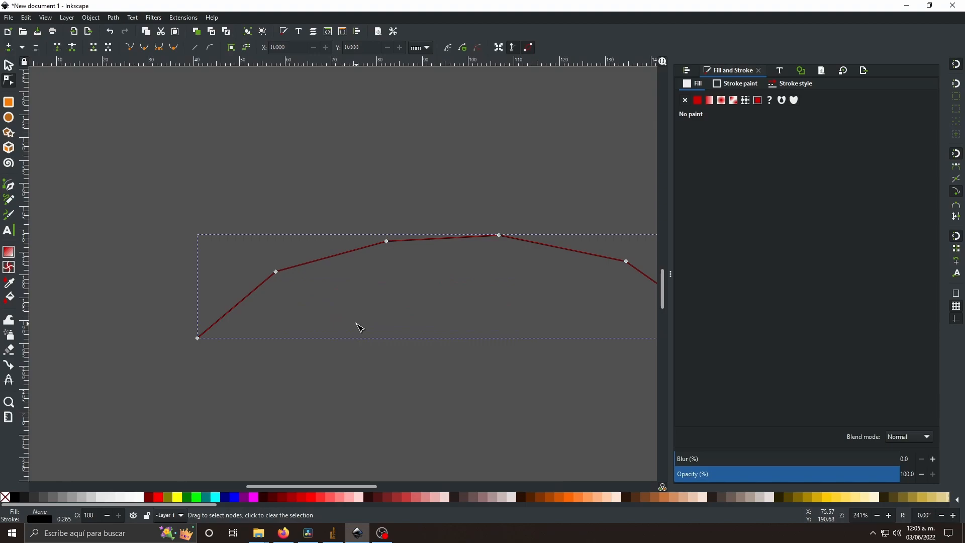
scroll(417, 311, right, 5)
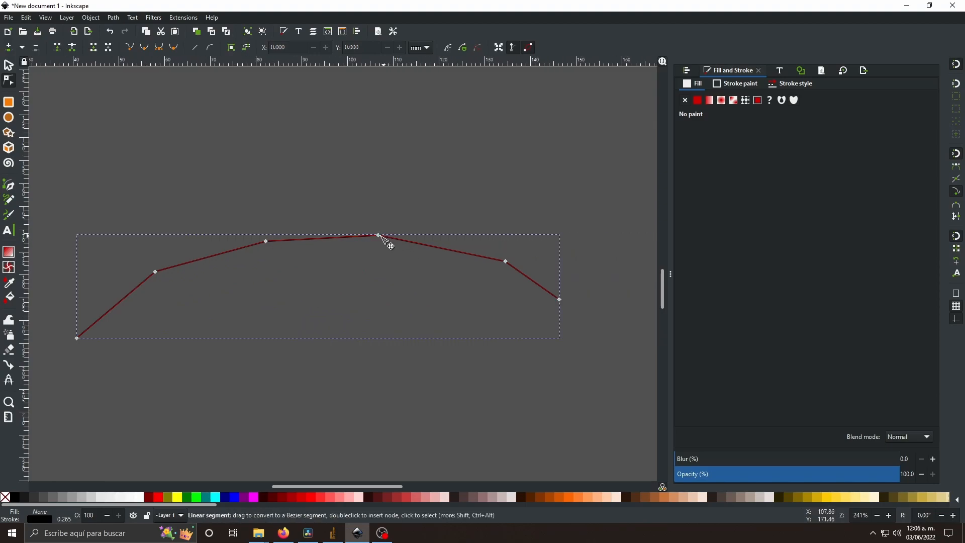
drag(379, 235, 401, 209)
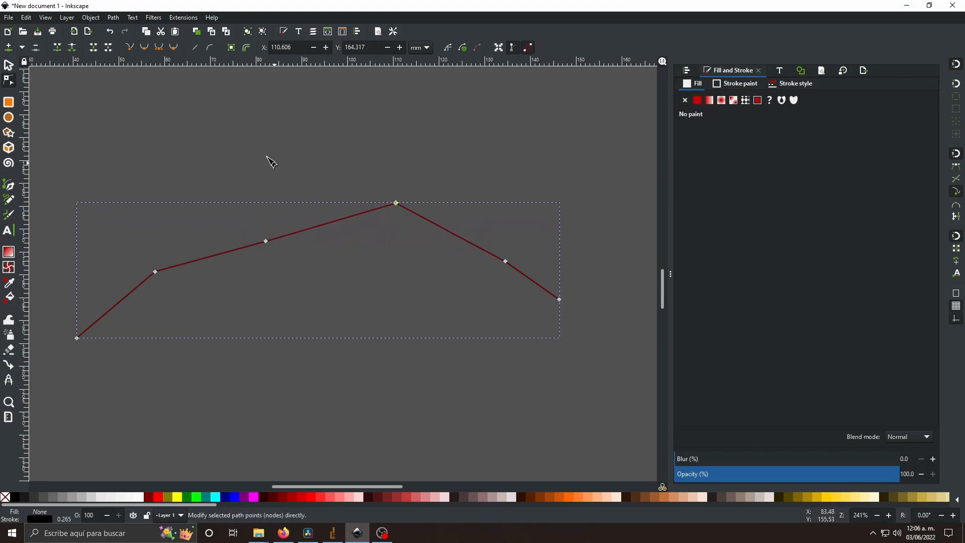
click(146, 48)
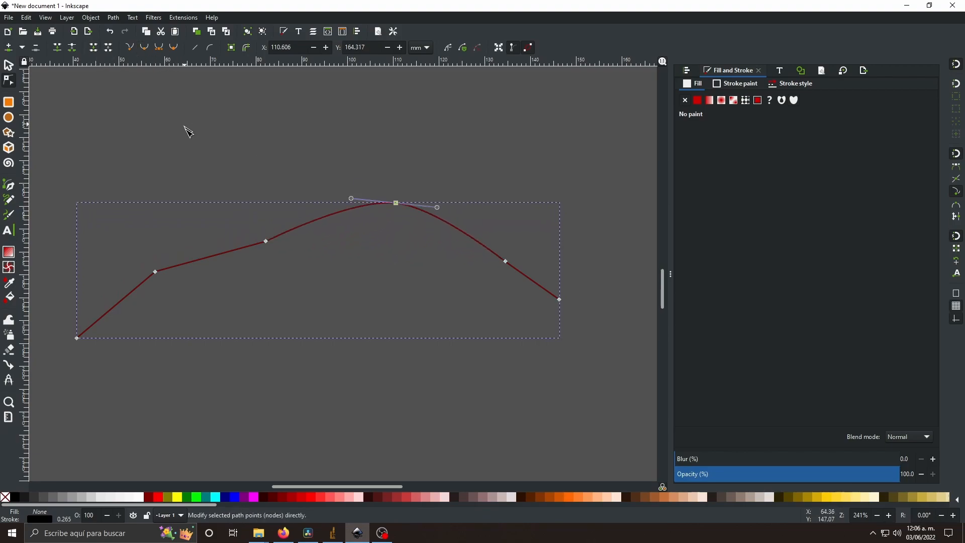
Step: Make the second node from the path's left end smooth and pull its right handle outward and upward
click(156, 272)
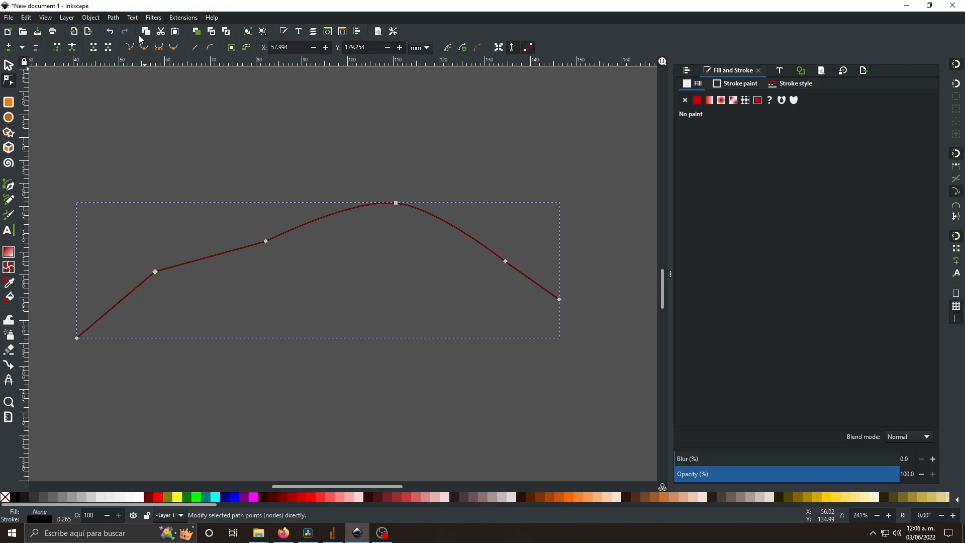
click(146, 47)
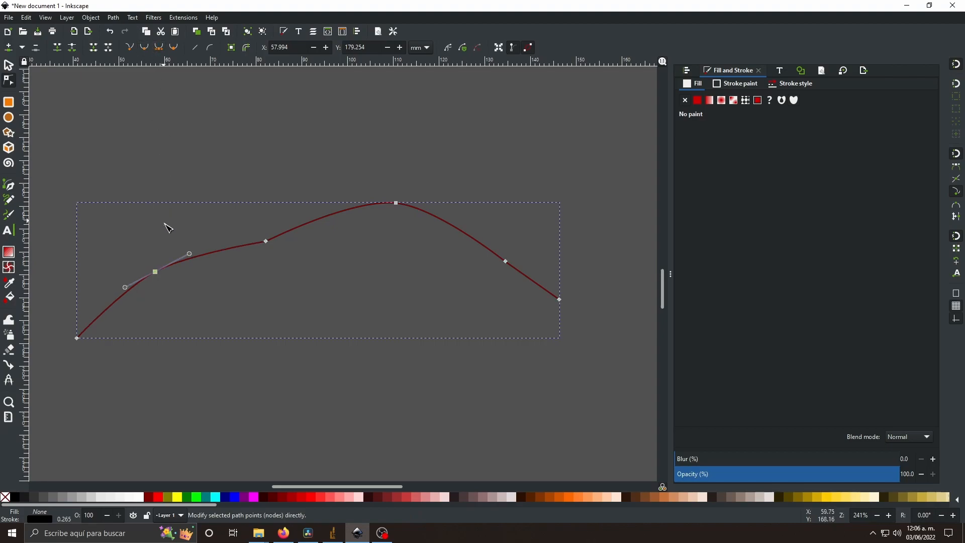
drag(189, 256, 215, 220)
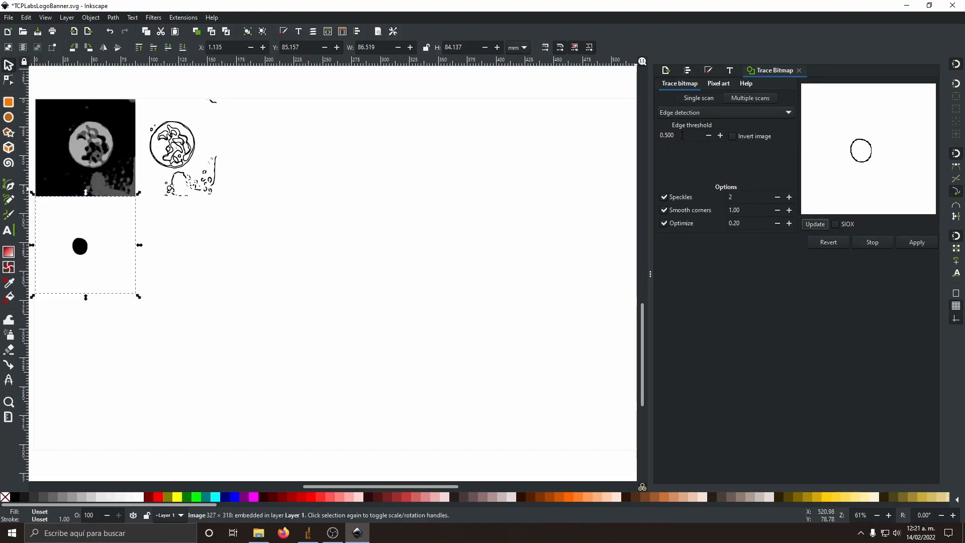
Step: Trace the nucleus image with Edge detection at threshold 0.500 and place the resulting outline to its right
click(907, 242)
drag(86, 254, 199, 261)
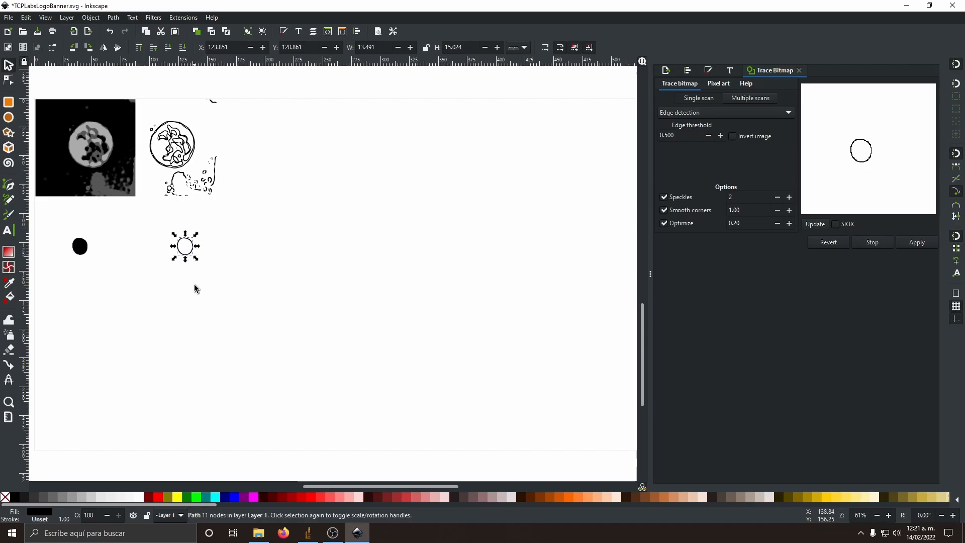
Step: Import the pigment image below the nucleus image and trace it with Brightness cutoff at threshold 0.500
click(259, 534)
drag(548, 185, 84, 330)
click(221, 196)
click(323, 265)
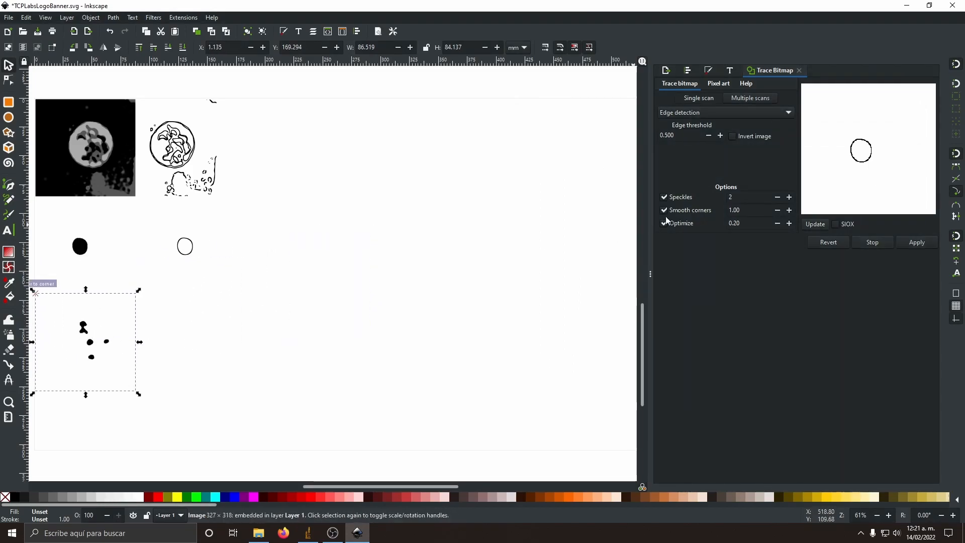
click(722, 113)
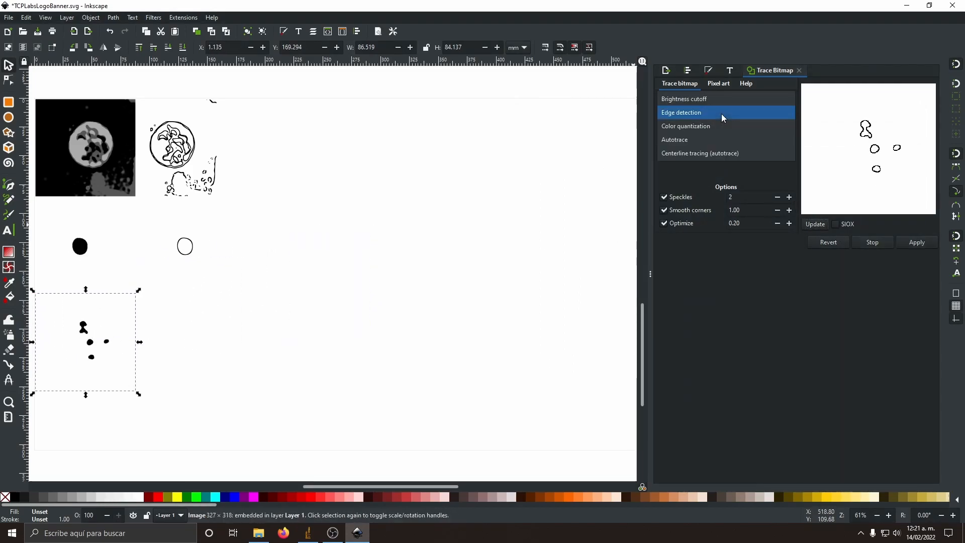
click(698, 100)
click(908, 246)
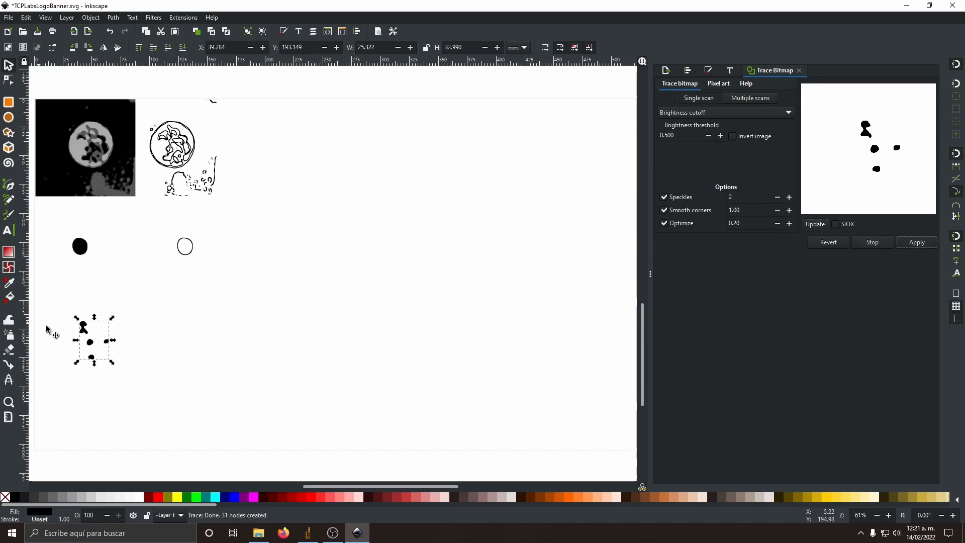
Step: Stack the nucleus and pigment images with their traces exactly over the parasite image, snapped to its corner
mouse_move(83, 330)
mouse_down()
mouse_move(229, 333)
mouse_move(86, 328)
mouse_up()
key(ctrl+z)
click(83, 221)
drag(189, 253, 83, 255)
drag(176, 330, 100, 328)
drag(203, 418, 211, 254)
drag(231, 300, 231, 106)
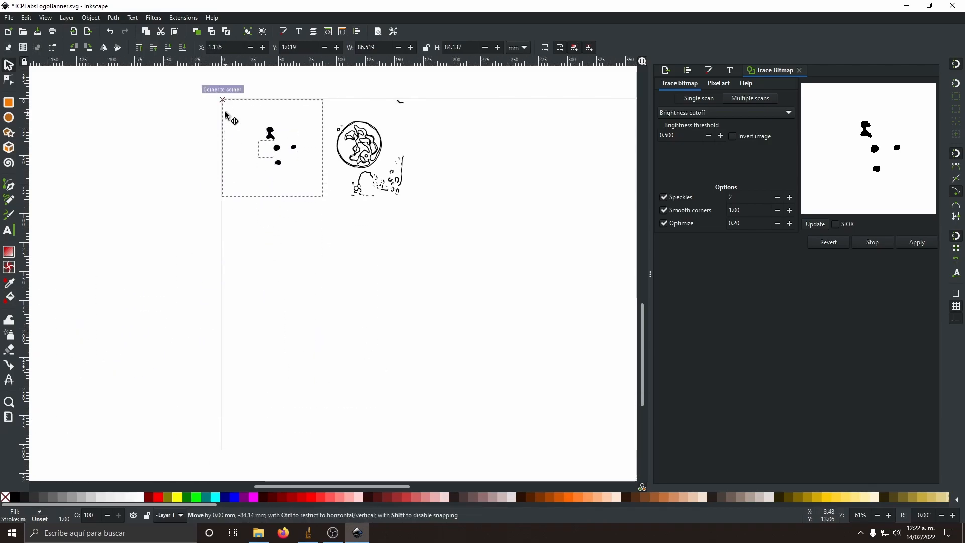
Step: Move the pigment trace onto the parasite outline trace and set the topmost stacked image's opacity to 48.4%
scroll(273, 81, up, 3)
drag(279, 220, 506, 220)
click(372, 226)
click(709, 71)
click(774, 474)
Step: Lower the top image in the stack and move the nucleus trace onto the parasite outline trace
click(247, 283)
click(168, 48)
click(263, 251)
drag(262, 250, 494, 250)
click(305, 228)
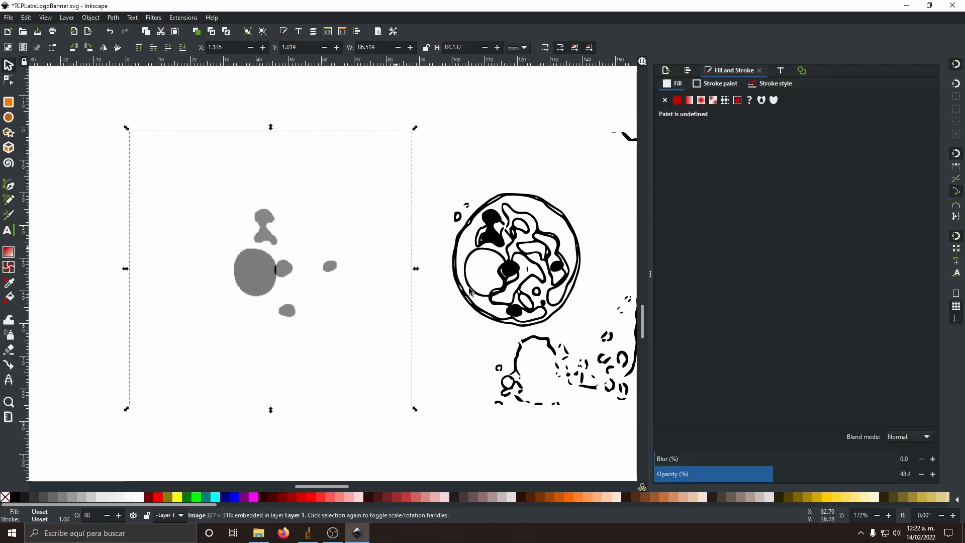
Step: Send the selected image to the back of the stack and reduce the opacity of the image beneath
click(183, 48)
click(252, 267)
click(764, 473)
double_click(491, 248)
key(s)
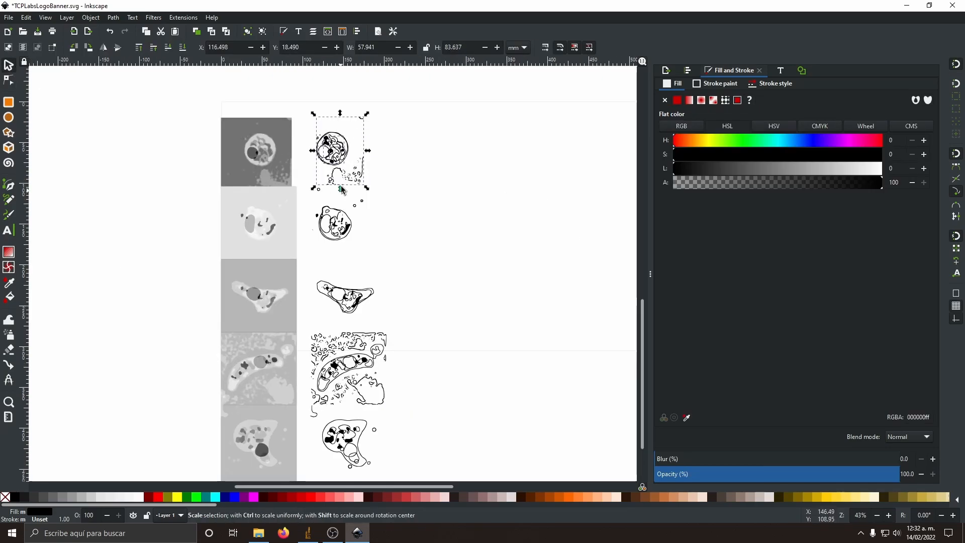
Step: Move the earlier three-part parasite trace close above the page, to about X 85.6, Y -141.7 mm
scroll(349, 181, up, 3)
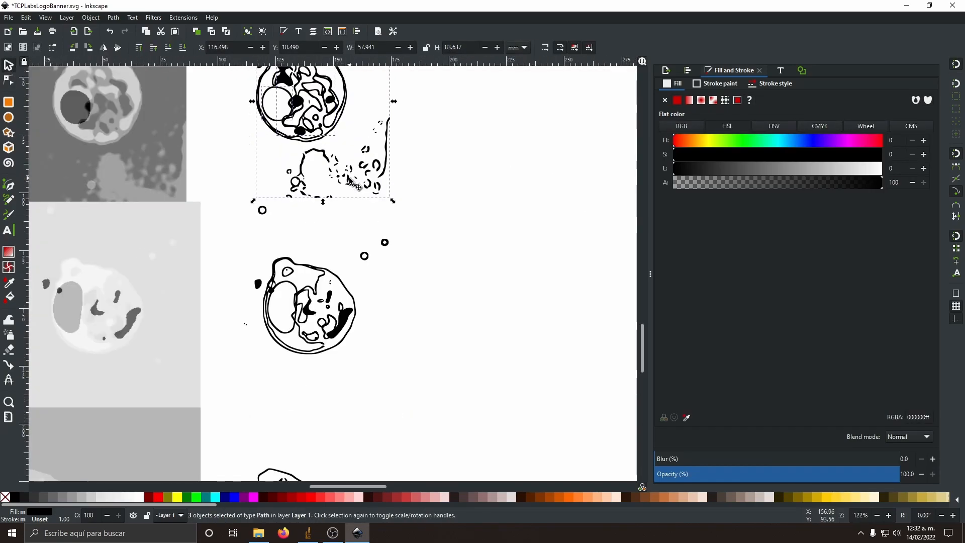
scroll(350, 181, down, 3)
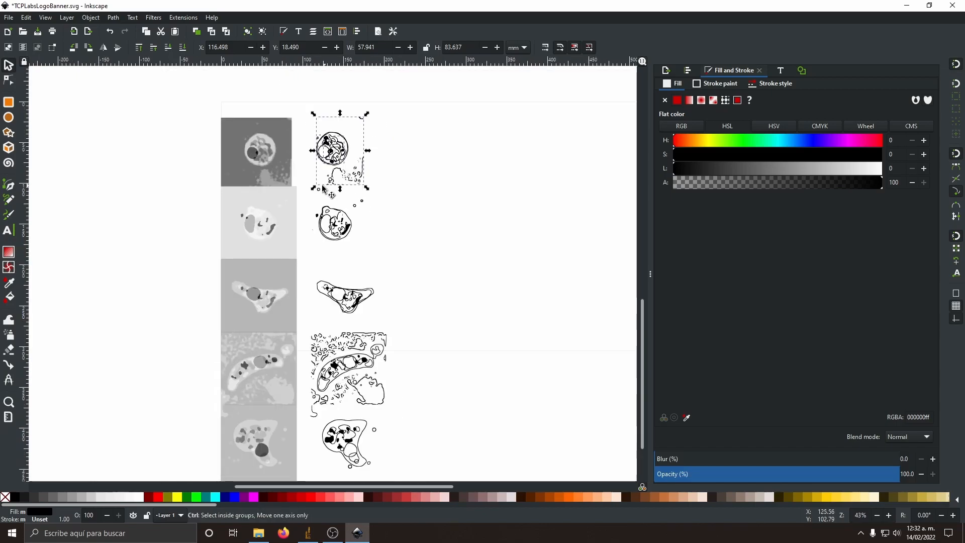
scroll(302, 185, up, 10)
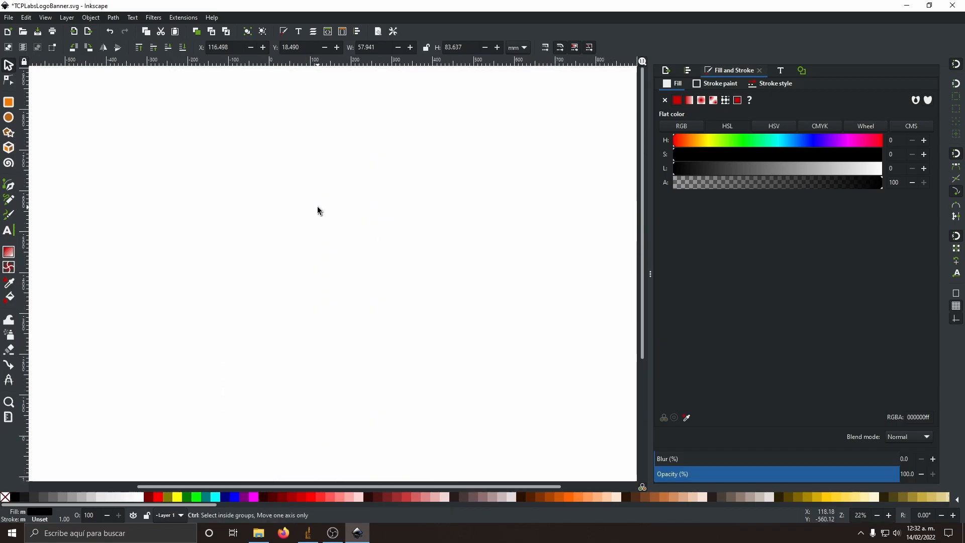
scroll(317, 206, down, 4)
click(173, 157)
mouse_move(170, 183)
mouse_down()
mouse_move(163, 191)
mouse_move(381, 291)
mouse_move(344, 314)
mouse_up()
scroll(321, 304, up, 6)
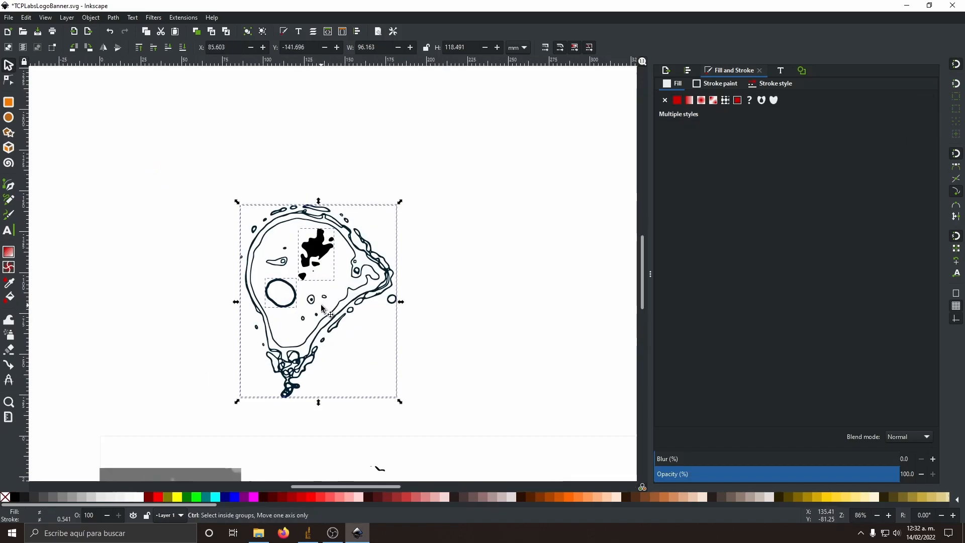
click(435, 268)
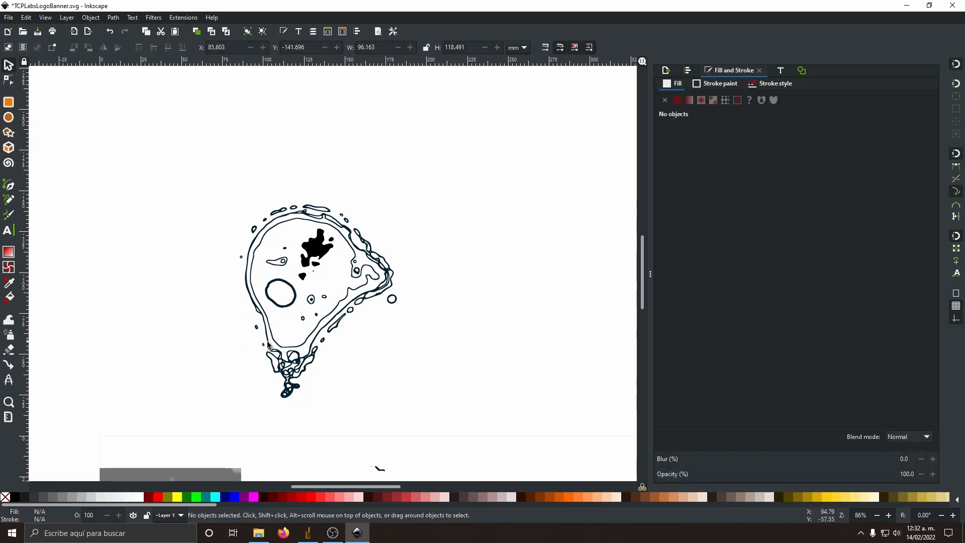
Step: Move the first parasite's nucleus and pigment shapes clear of its outline, to about X 214.7, Y 42.1 mm
scroll(255, 345, down, 5)
click(327, 315)
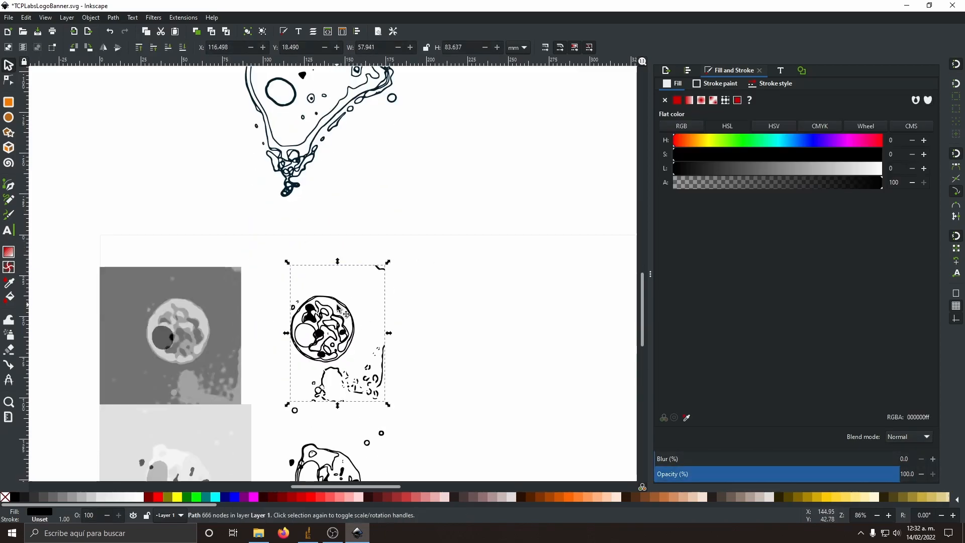
click(312, 316)
shift+click(295, 330)
drag(313, 319, 476, 320)
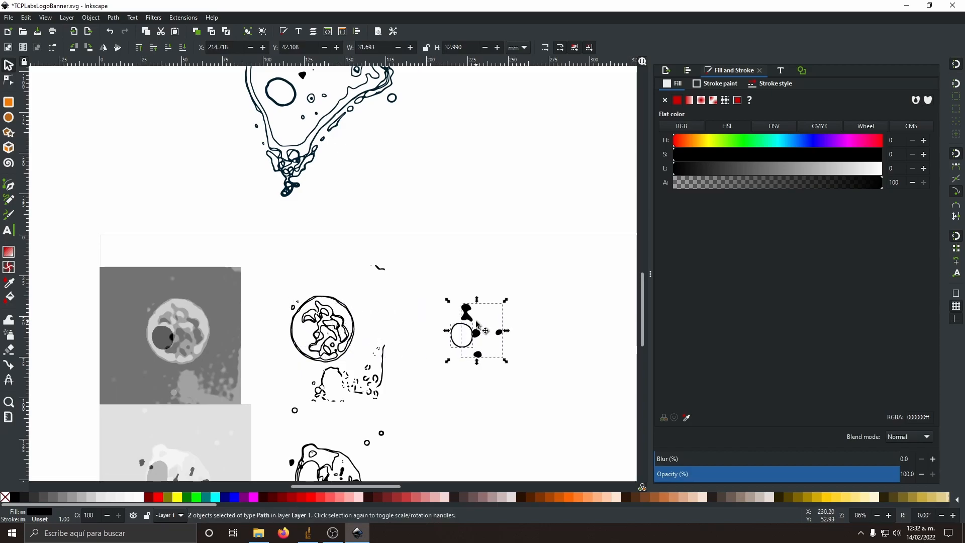
Step: Delete the nodes of the stray background debris around the first, round parasite outline
click(9, 82)
click(292, 336)
drag(395, 251, 363, 279)
key(Delete)
scroll(385, 301, down, 2)
mouse_move(399, 297)
mouse_down()
mouse_move(358, 368)
mouse_move(345, 336)
mouse_up()
key(Delete)
key(Delete)
scroll(334, 341, up, 4)
drag(478, 415, 261, 287)
Step: Delete the nodes of the stray specks around the second parasite outline
key(Delete)
scroll(333, 330, down, 10)
click(322, 307)
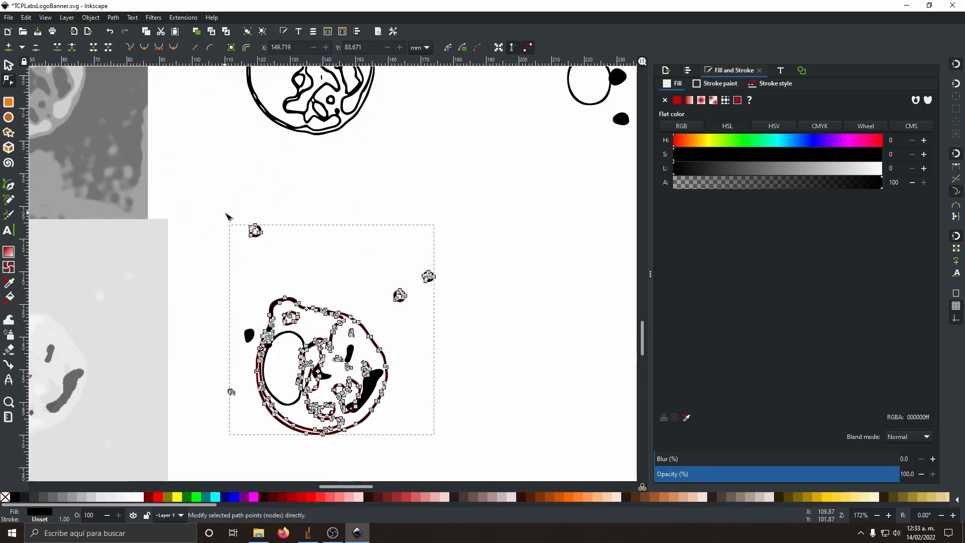
drag(228, 215, 275, 250)
key(Delete)
click(268, 303)
drag(234, 283, 260, 307)
Step: Delete the nodes of the stray specks and small fragments around the third, wing-shaped parasite outline
key(Delete)
scroll(478, 269, down, 4)
Step: Move the nucleus and pigment shapes of the second and third parasites aside, to the right of their outlines
click(9, 65)
drag(354, 282, 618, 282)
scroll(430, 275, down, 14)
click(350, 272)
shift+click(351, 272)
key(ctrl+z)
scroll(460, 272, down, 2)
shift+click(436, 275)
drag(436, 275, 572, 275)
scroll(425, 246, up, 2)
scroll(377, 211, up, 20)
scroll(377, 211, down, 20)
click(9, 80)
click(390, 339)
scroll(314, 239, up, 6)
drag(329, 222, 475, 393)
key(Delete)
drag(228, 291, 332, 423)
key(Delete)
click(350, 378)
scroll(350, 382, up, 9)
drag(365, 151, 252, 248)
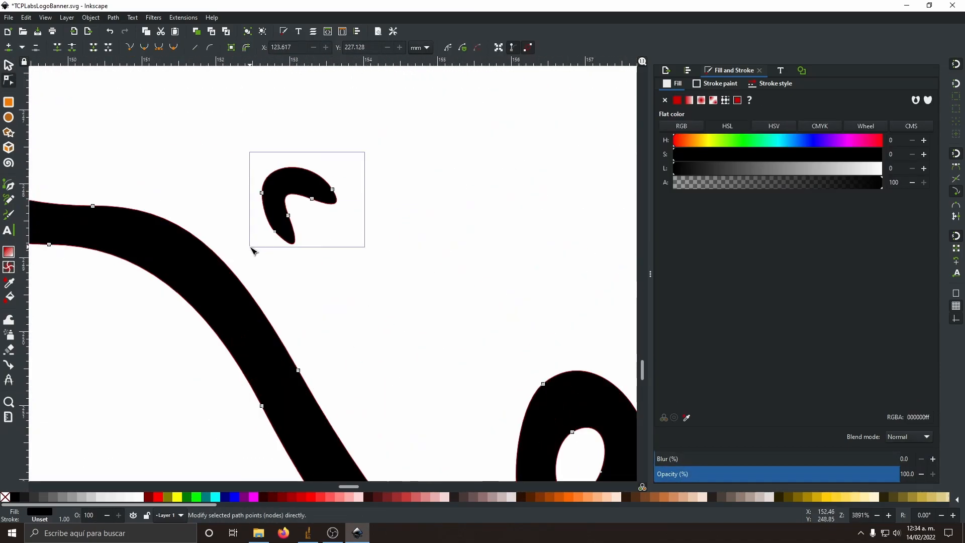
key(Delete)
scroll(441, 419, down, 4)
drag(483, 153, 527, 193)
key(Delete)
drag(458, 190, 541, 295)
key(Delete)
scroll(540, 296, down, 4)
scroll(540, 296, right, 16)
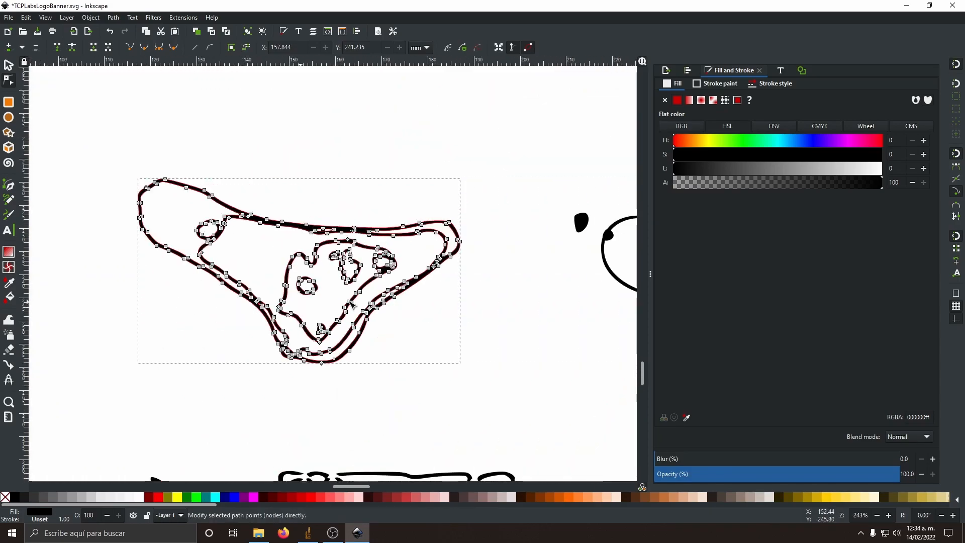
scroll(539, 300, left, 8)
Step: Delete the nodes of the background debris above the fourth, crescent-shaped parasite outline
click(9, 64)
click(464, 302)
scroll(464, 302, down, 12)
scroll(358, 141, down, 2)
click(357, 250)
click(8, 80)
drag(227, 164, 419, 238)
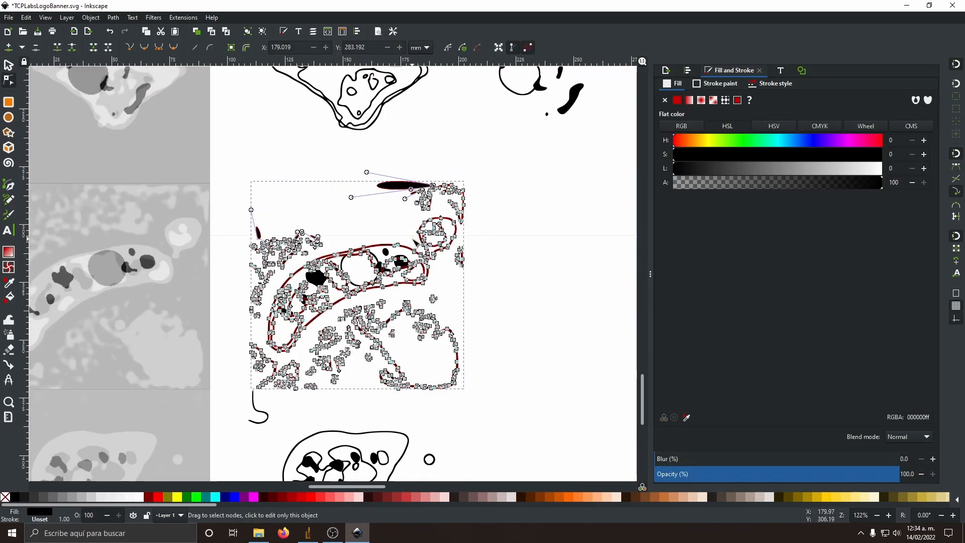
key(Delete)
drag(490, 161, 420, 217)
key(Delete)
scroll(465, 236, up, 2)
scroll(164, 219, left, 4)
drag(98, 219, 266, 278)
Step: Delete the nodes of the background debris beside and below the crescent-shaped parasite outline
key(Delete)
key(Delete)
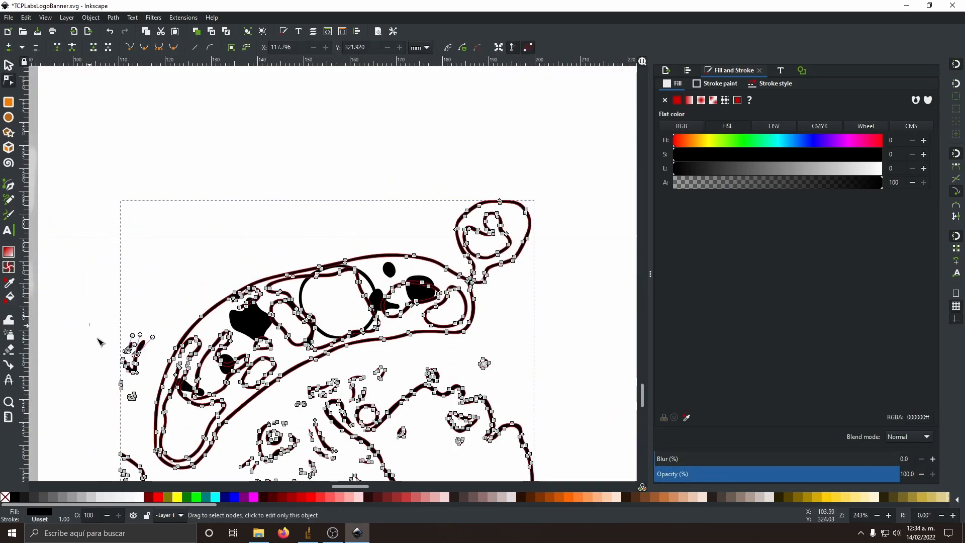
scroll(101, 332, down, 9)
drag(87, 270, 155, 377)
key(Delete)
drag(100, 296, 255, 385)
key(Delete)
drag(345, 312, 538, 396)
key(Delete)
drag(536, 266, 436, 199)
key(Delete)
scroll(234, 352, up, 4)
drag(234, 356, 260, 381)
key(Delete)
key(Delete)
key(Escape)
scroll(466, 279, down, 2)
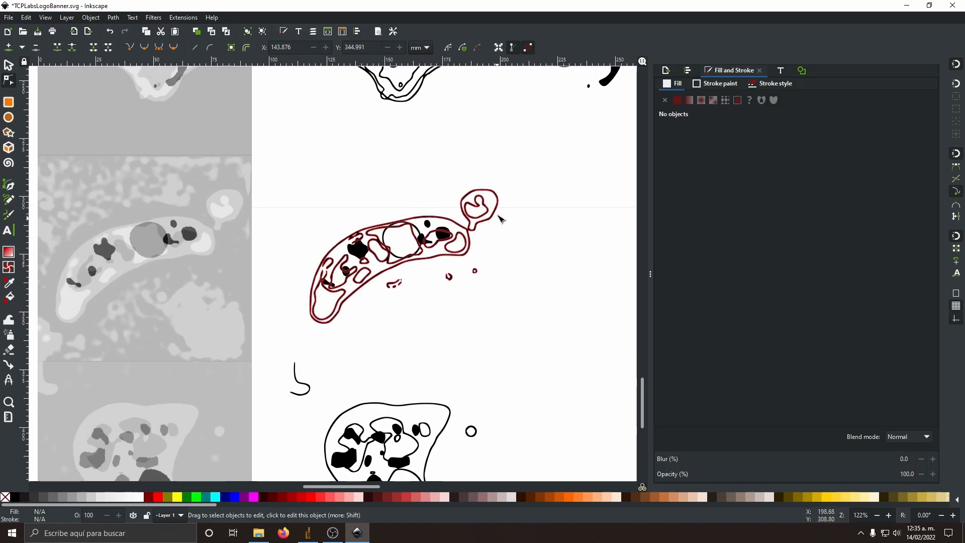
click(12, 69)
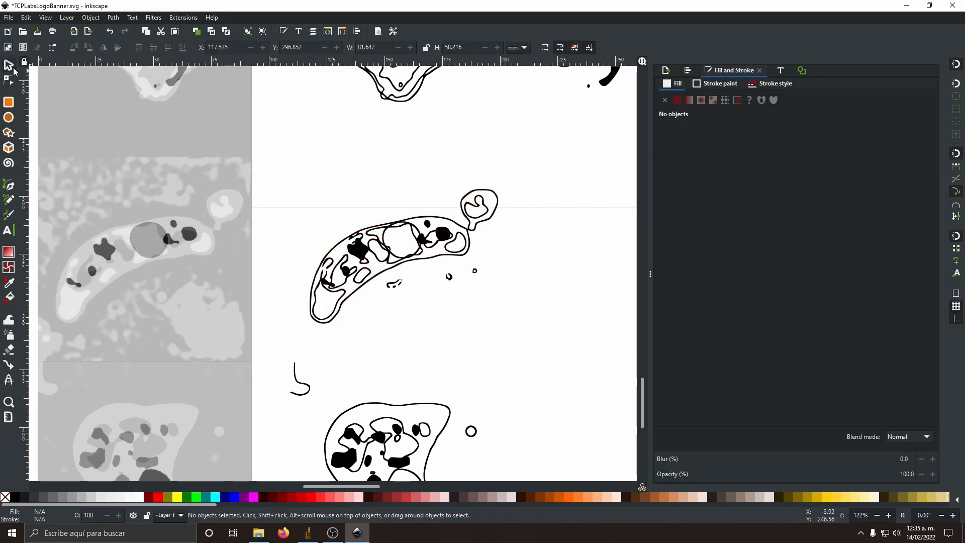
click(450, 246)
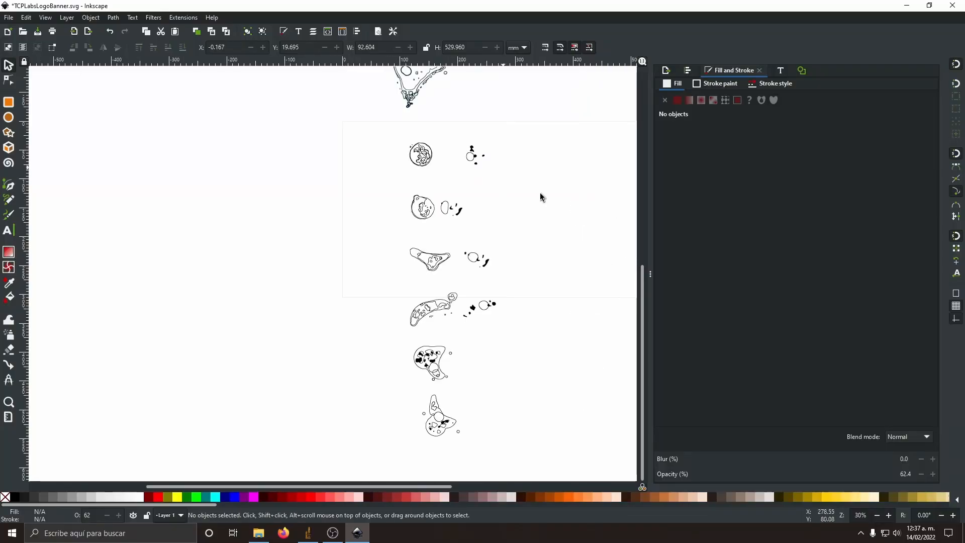
Step: Move the nucleus and pigment shapes back onto the third, wing-shaped parasite outline
scroll(497, 322, down, 3)
drag(414, 261, 393, 333)
scroll(402, 329, down, 4)
drag(494, 253, 626, 371)
drag(603, 334, 415, 335)
scroll(352, 332, up, 3)
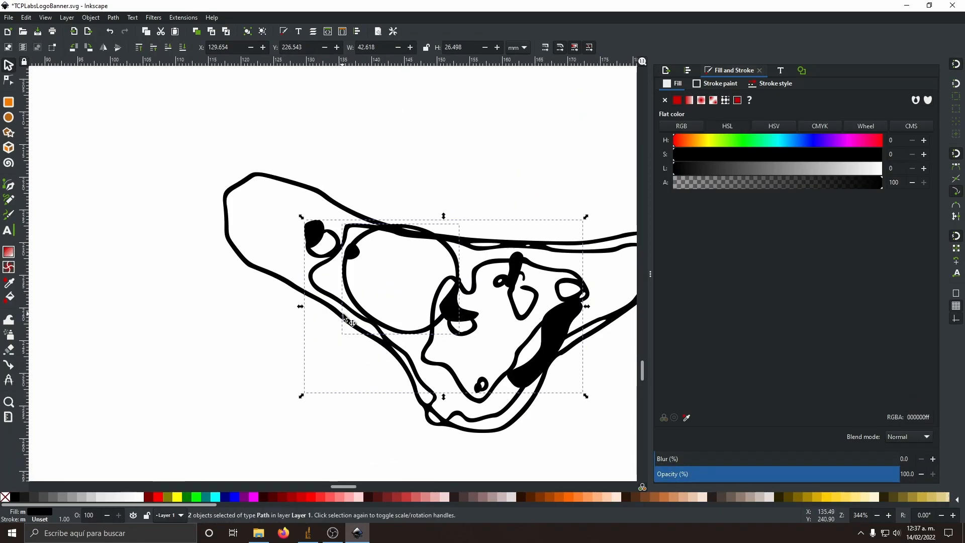
Step: Shrink the wing-shaped parasite's nucleus outline to about 15.0 × 14.1 mm so it fits inside the cell
click(184, 289)
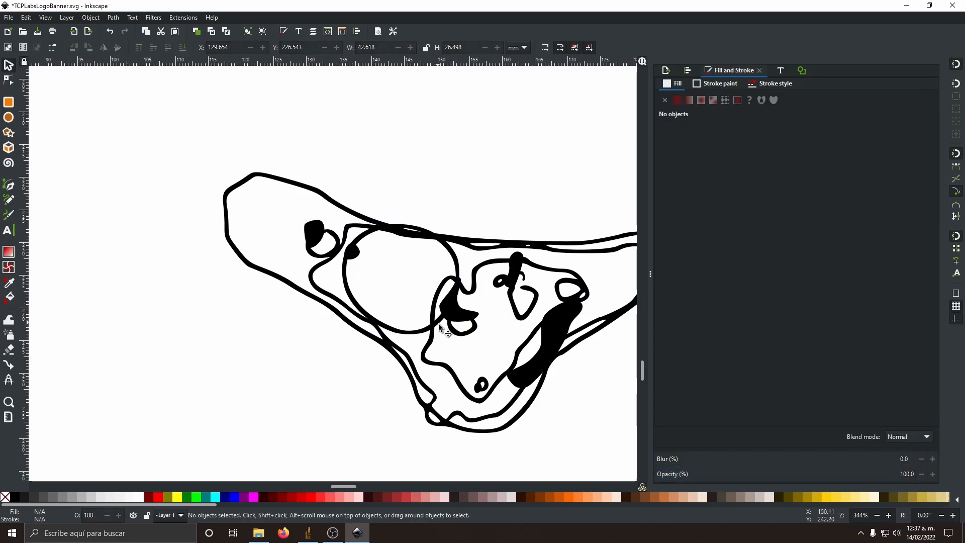
click(413, 333)
drag(463, 223, 443, 241)
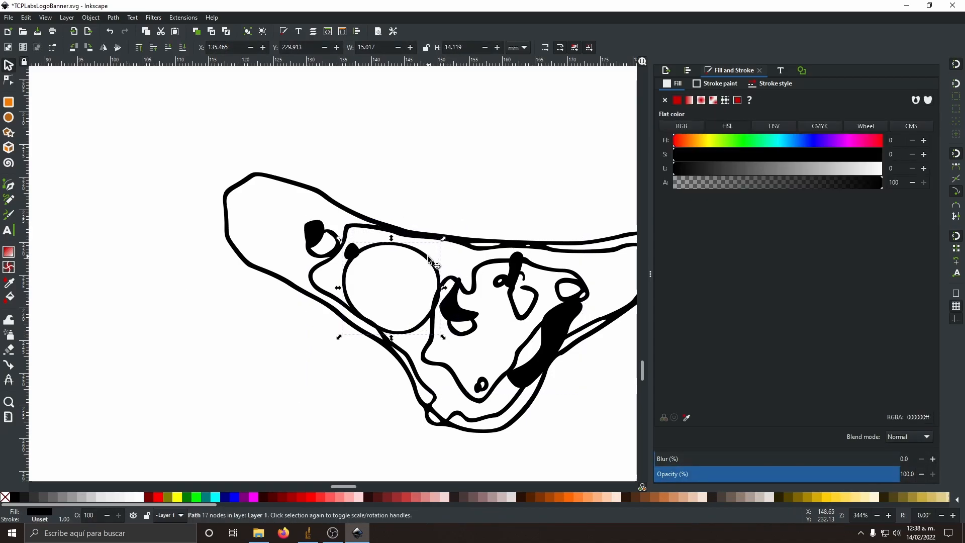
Step: Group each parasite outline with its nucleus and pigment shapes and arrange the groups in a row
drag(507, 198, 508, 198)
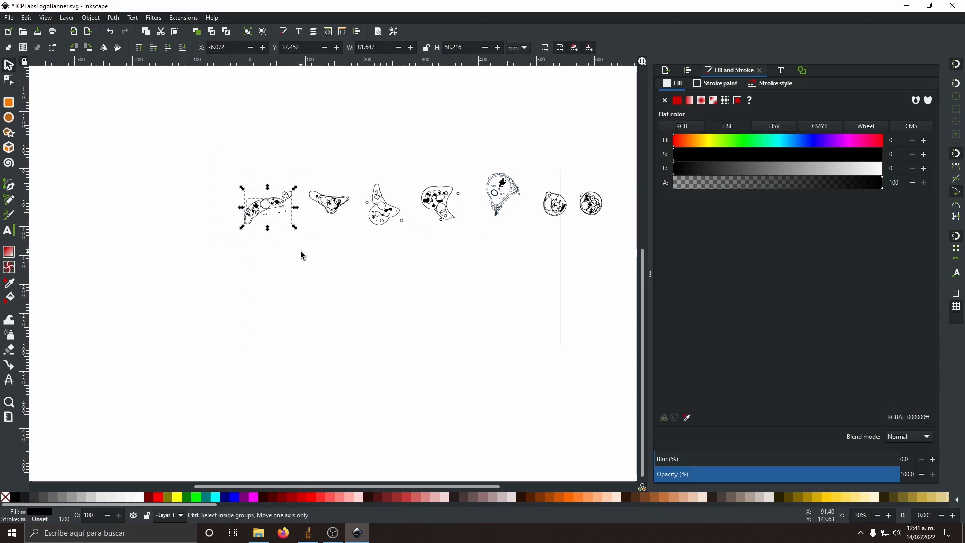
key(ctrl+g)
drag(355, 169, 410, 234)
drag(416, 162, 445, 235)
drag(613, 180, 567, 225)
key(ctrl+g)
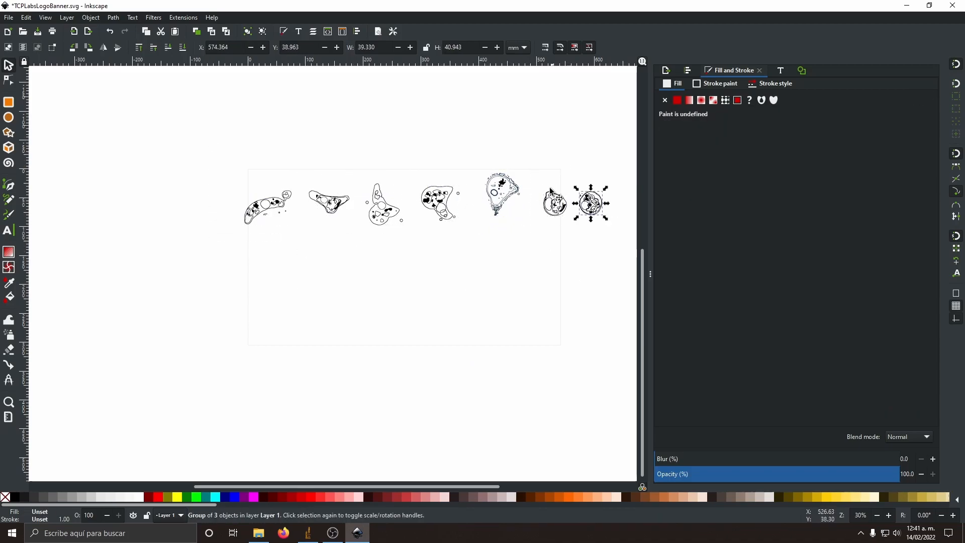
Step: Align all seven parasite groups on a common horizontal axis through their centers, relative to the first selected
drag(221, 156, 620, 241)
click(688, 70)
click(886, 124)
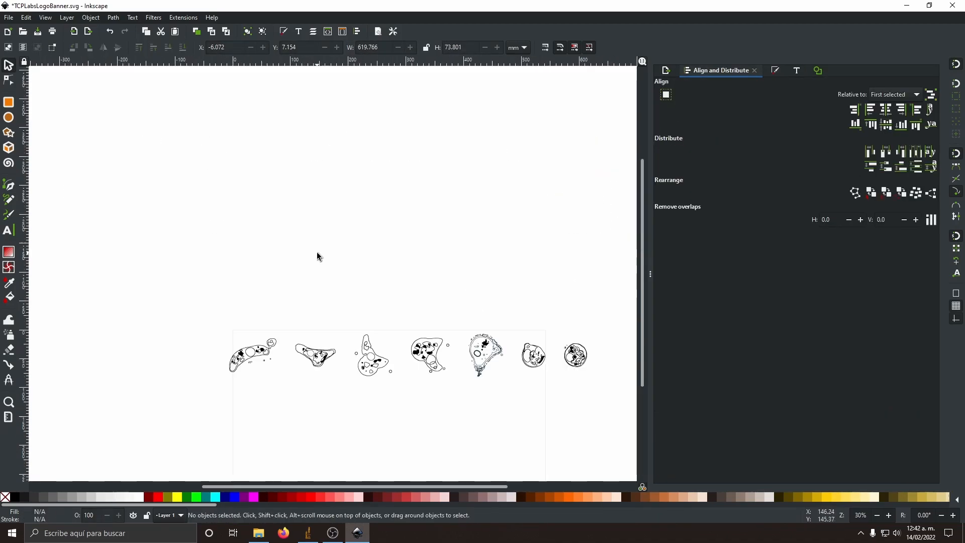
Step: Move the color swatches above the parasite row and color the crescent-shaped parasite with the brown swatch's #c87137
drag(234, 147, 381, 344)
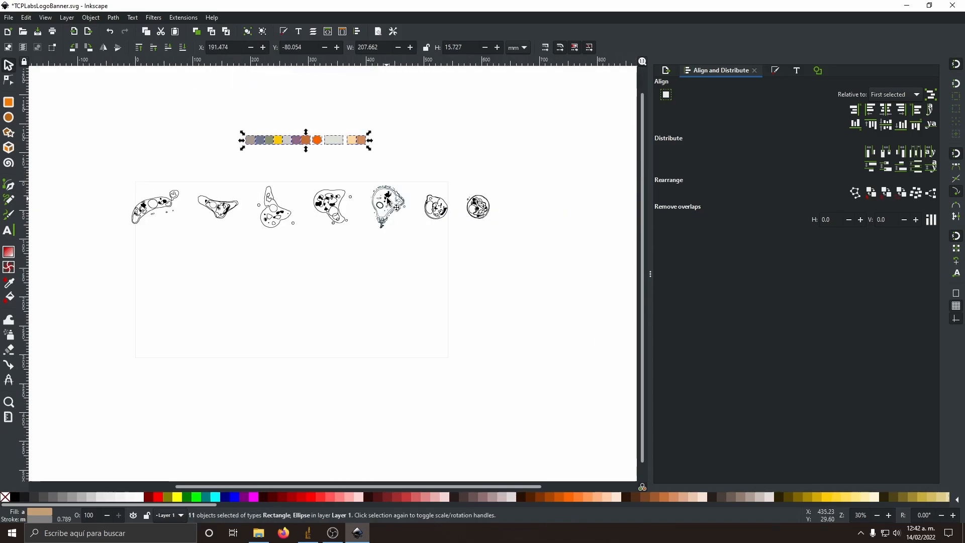
scroll(370, 237, up, 3)
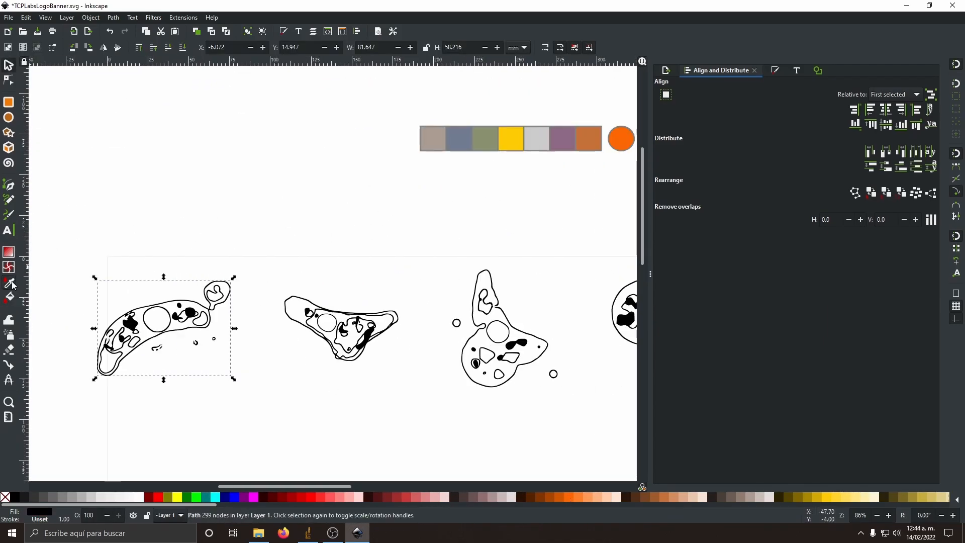
key(d)
click(593, 142)
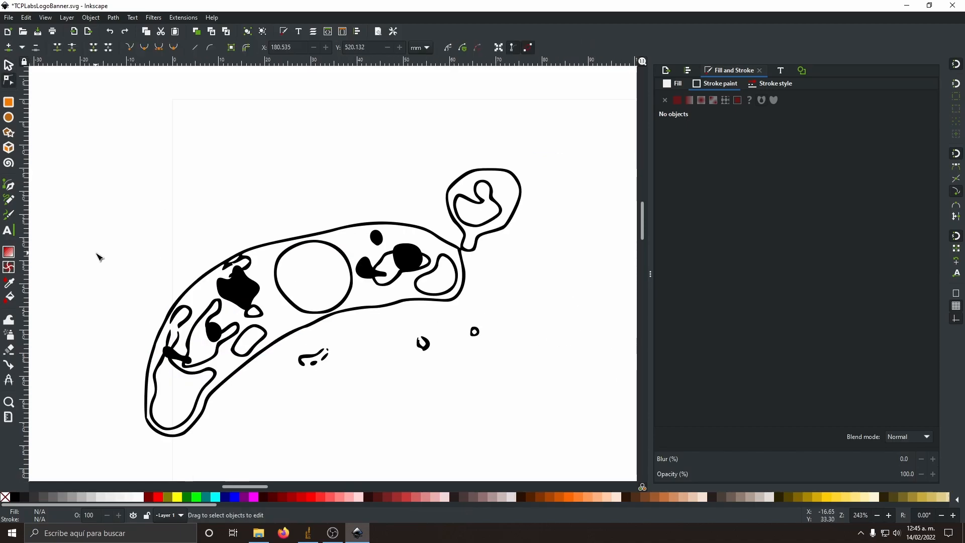
click(113, 17)
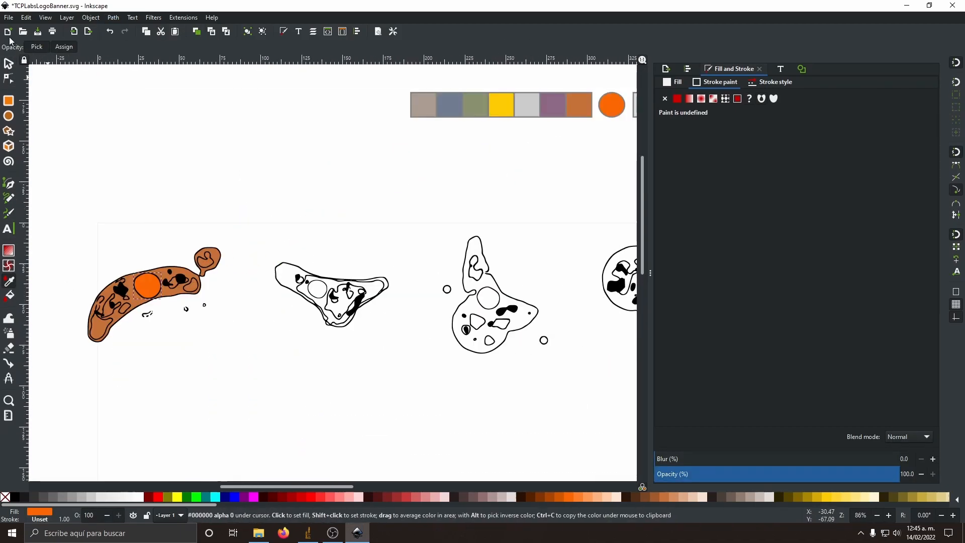
Step: Fill the crescent-shaped parasite's nucleus with the orange of the circular swatch
key(s)
click(301, 278)
key(Escape)
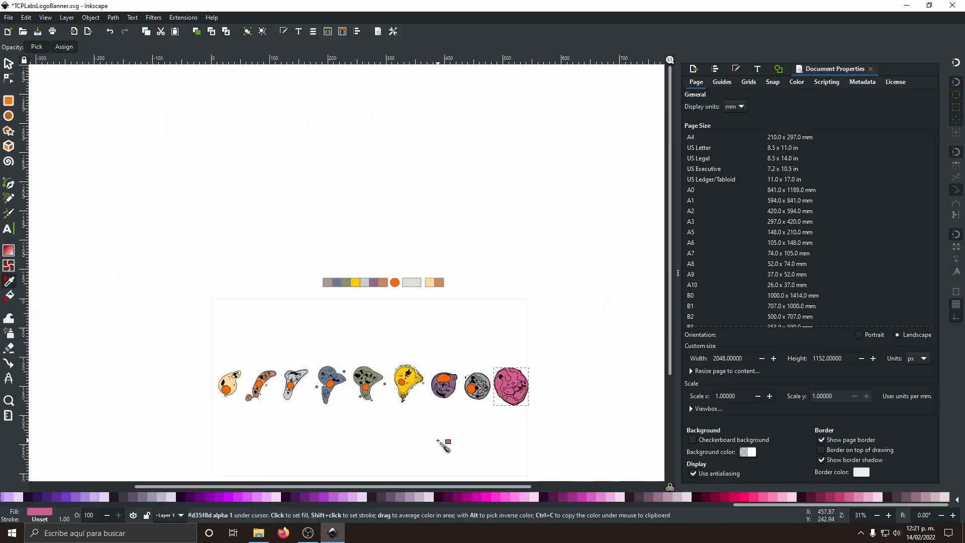
Step: Fill the large round parasite at the row's right end with the palette color #9D93AC
click(45, 18)
mouse_move(61, 30)
click(206, 128)
click(925, 498)
click(153, 497)
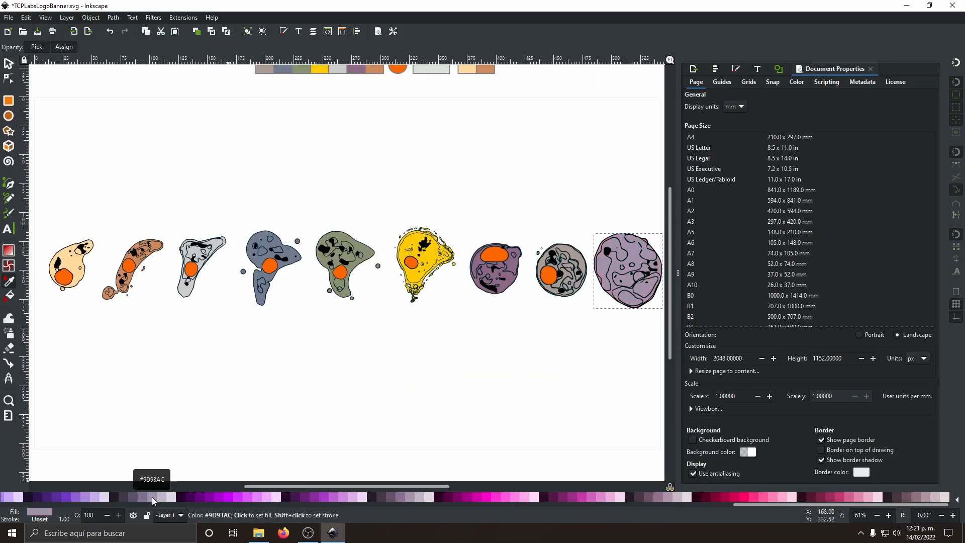
Step: Try other palette colors on the large round parasite at the row's end and fill it with the green #ABC837
scroll(152, 499, up, 2)
click(762, 498)
scroll(762, 498, up, 1)
scroll(103, 499, up, 1)
click(425, 497)
click(598, 497)
click(588, 498)
scroll(593, 498, down, 1)
click(593, 498)
click(229, 499)
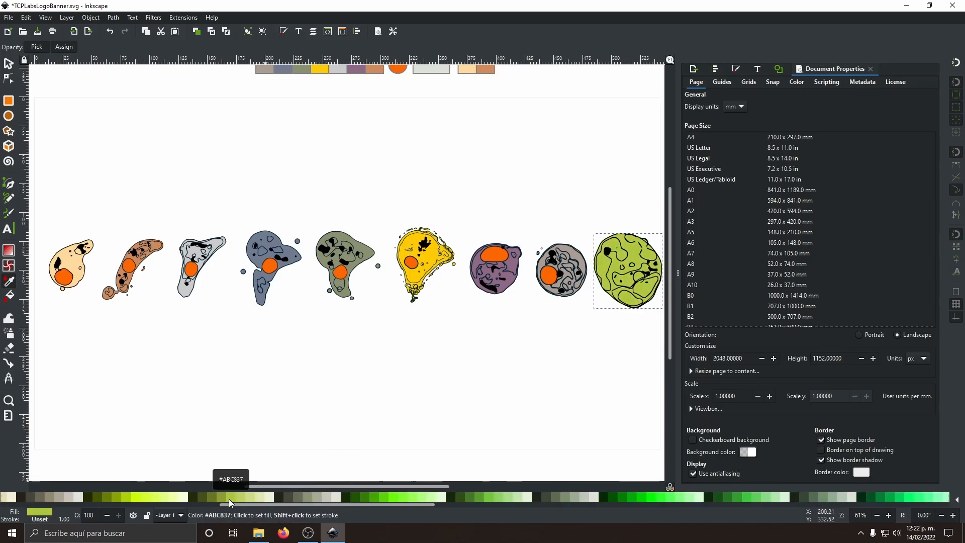
Step: Create the large round parasite's nucleus fill with Fill Between Paths and color it with the circular swatch's orange
key(s)
click(643, 301)
click(113, 18)
click(139, 215)
key(d)
click(397, 70)
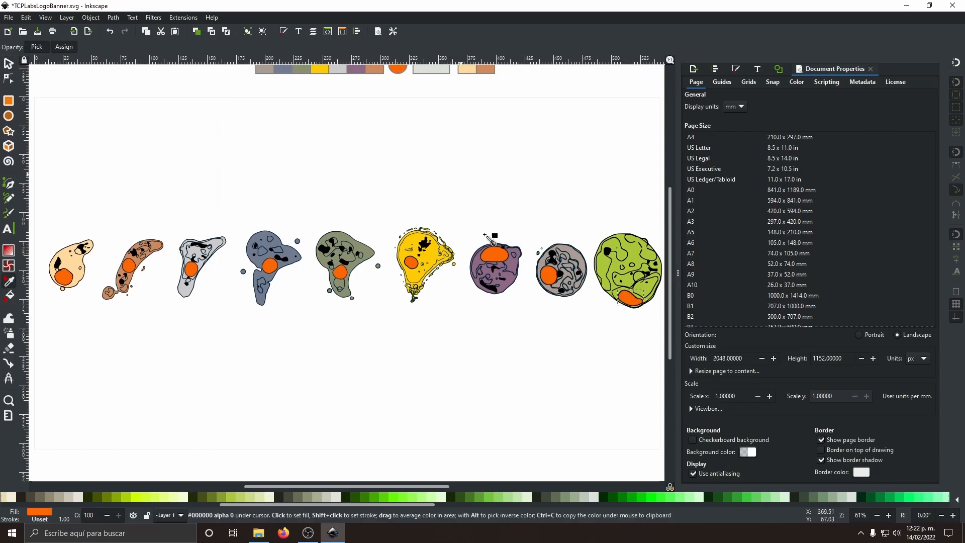
Step: Try another Fill Between Paths on the large round parasite's nucleus outline and undo it
scroll(638, 279, up, 4)
click(483, 279)
click(113, 17)
click(139, 214)
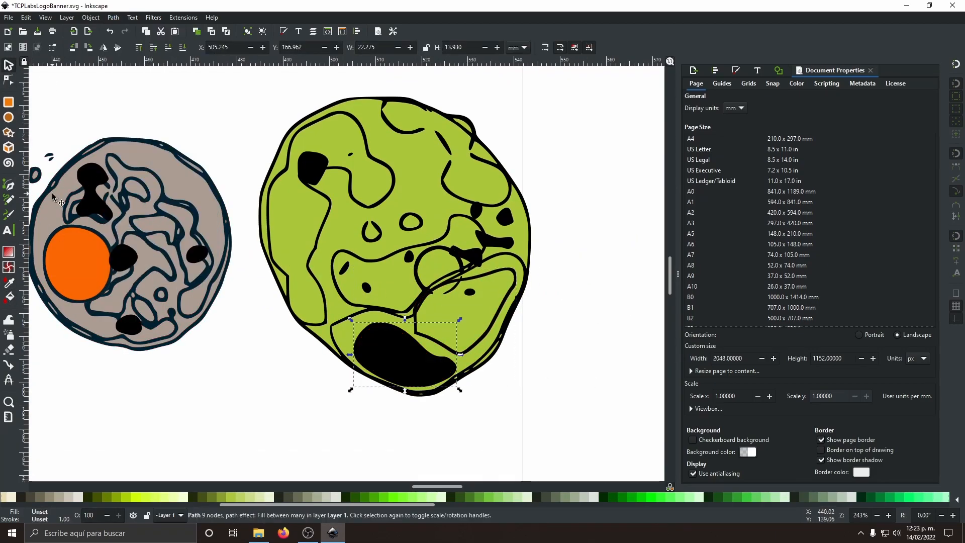
key(ctrl+z)
Step: Ready the Pen tool for drawing on the large round parasite and change the canvas view setting
scroll(480, 300, up, 1)
click(9, 185)
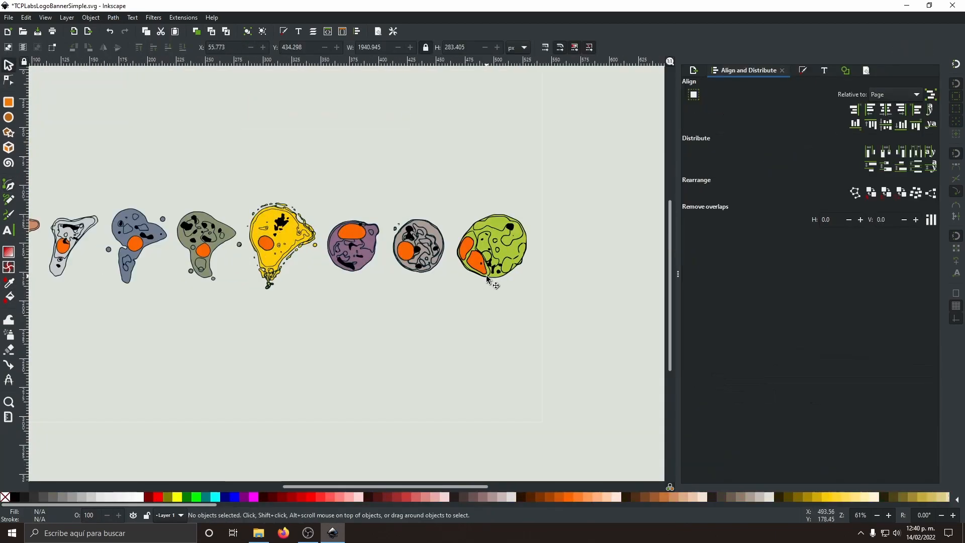
click(45, 18)
click(201, 67)
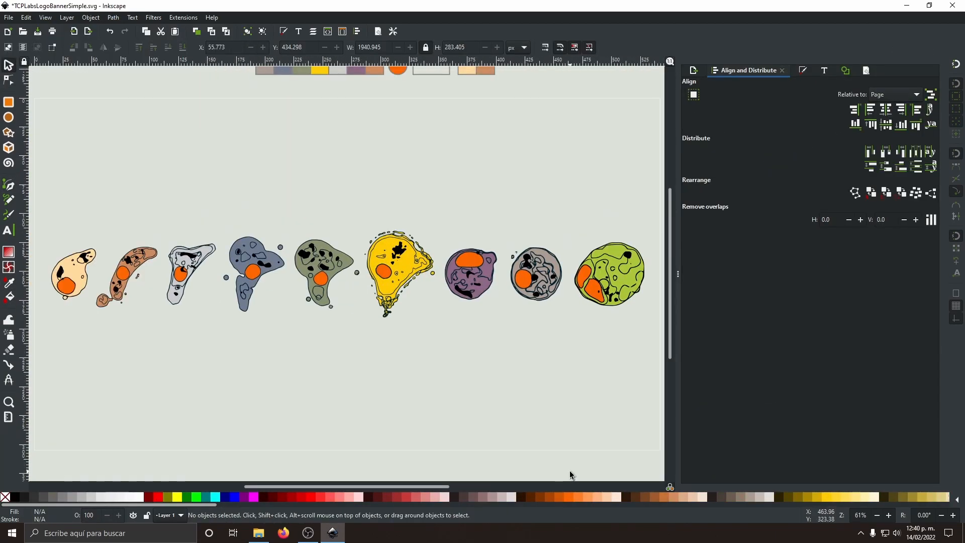
Step: Save the finished banner document TCPLabsLogoBannerSimple.svg
click(38, 32)
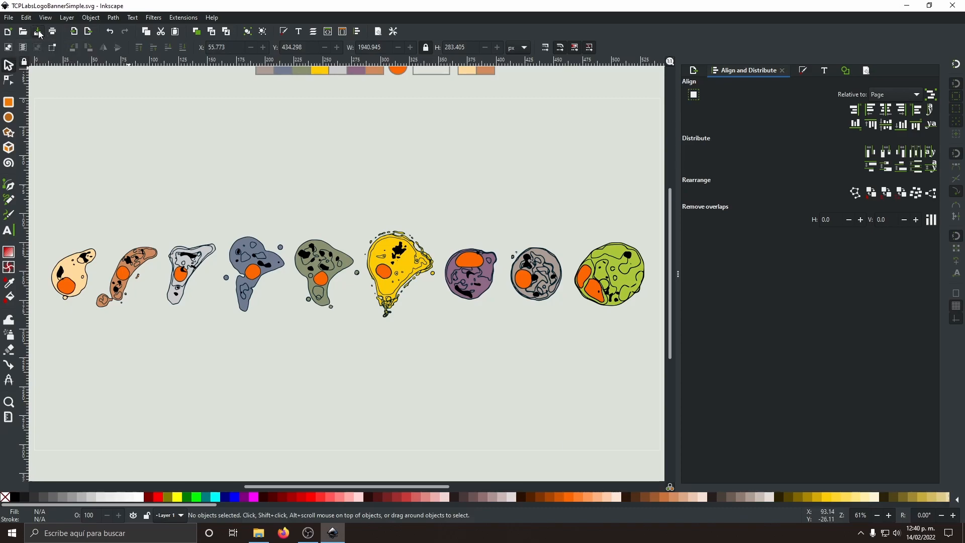